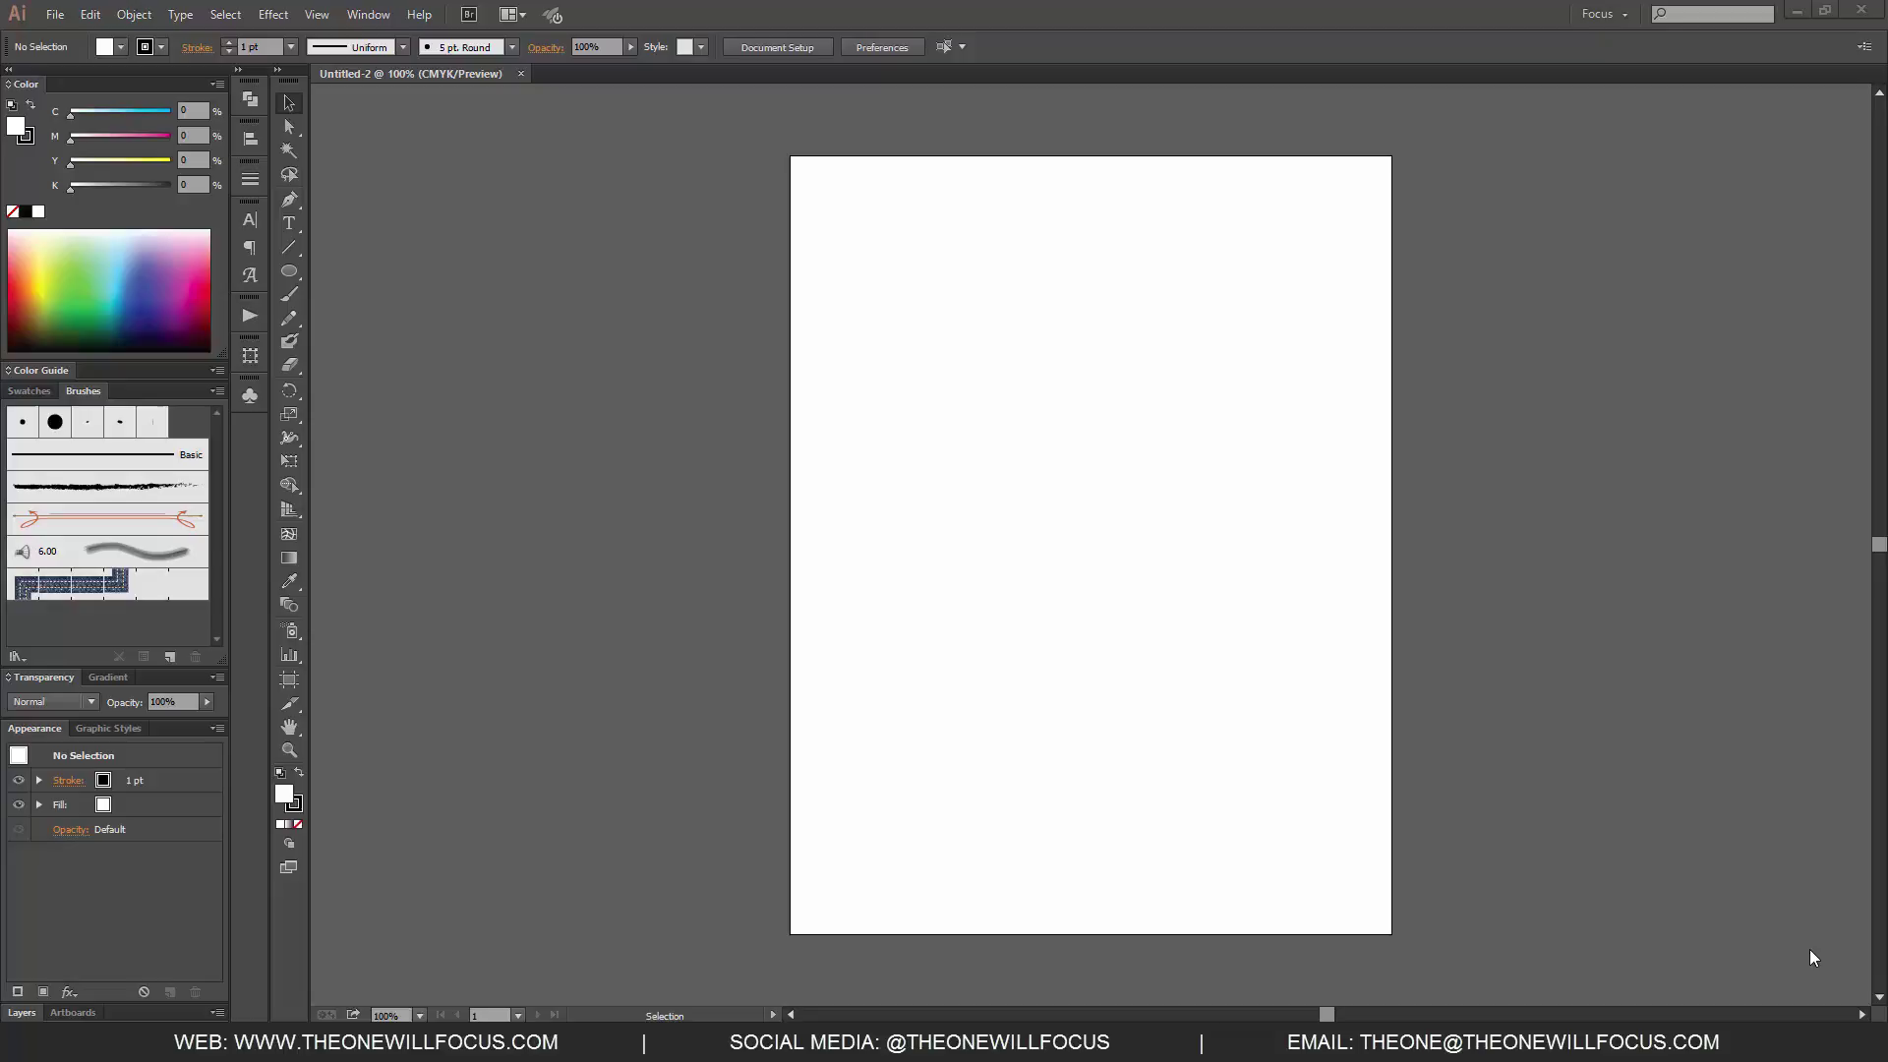
Show the Actions panel and enlarge it to list Default Actions through Reflect Horizontal
left_click(368, 14)
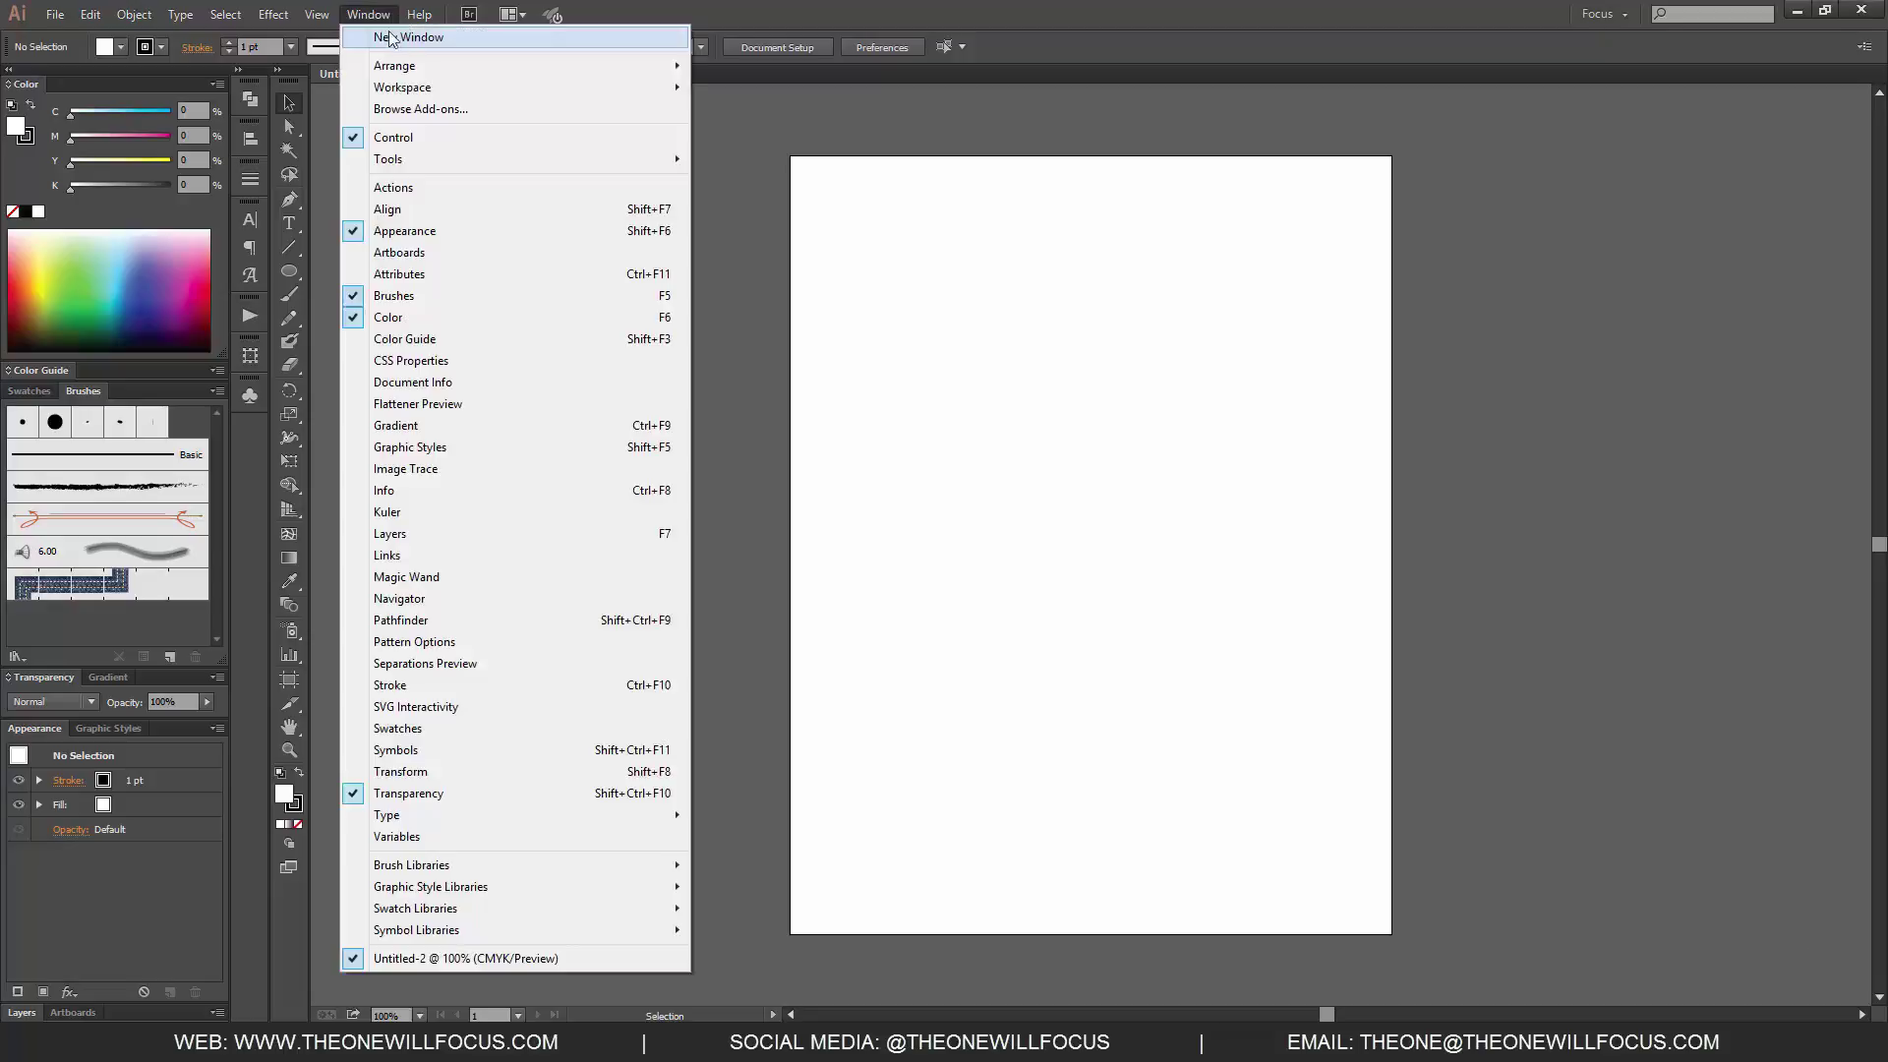
left_click(527, 188)
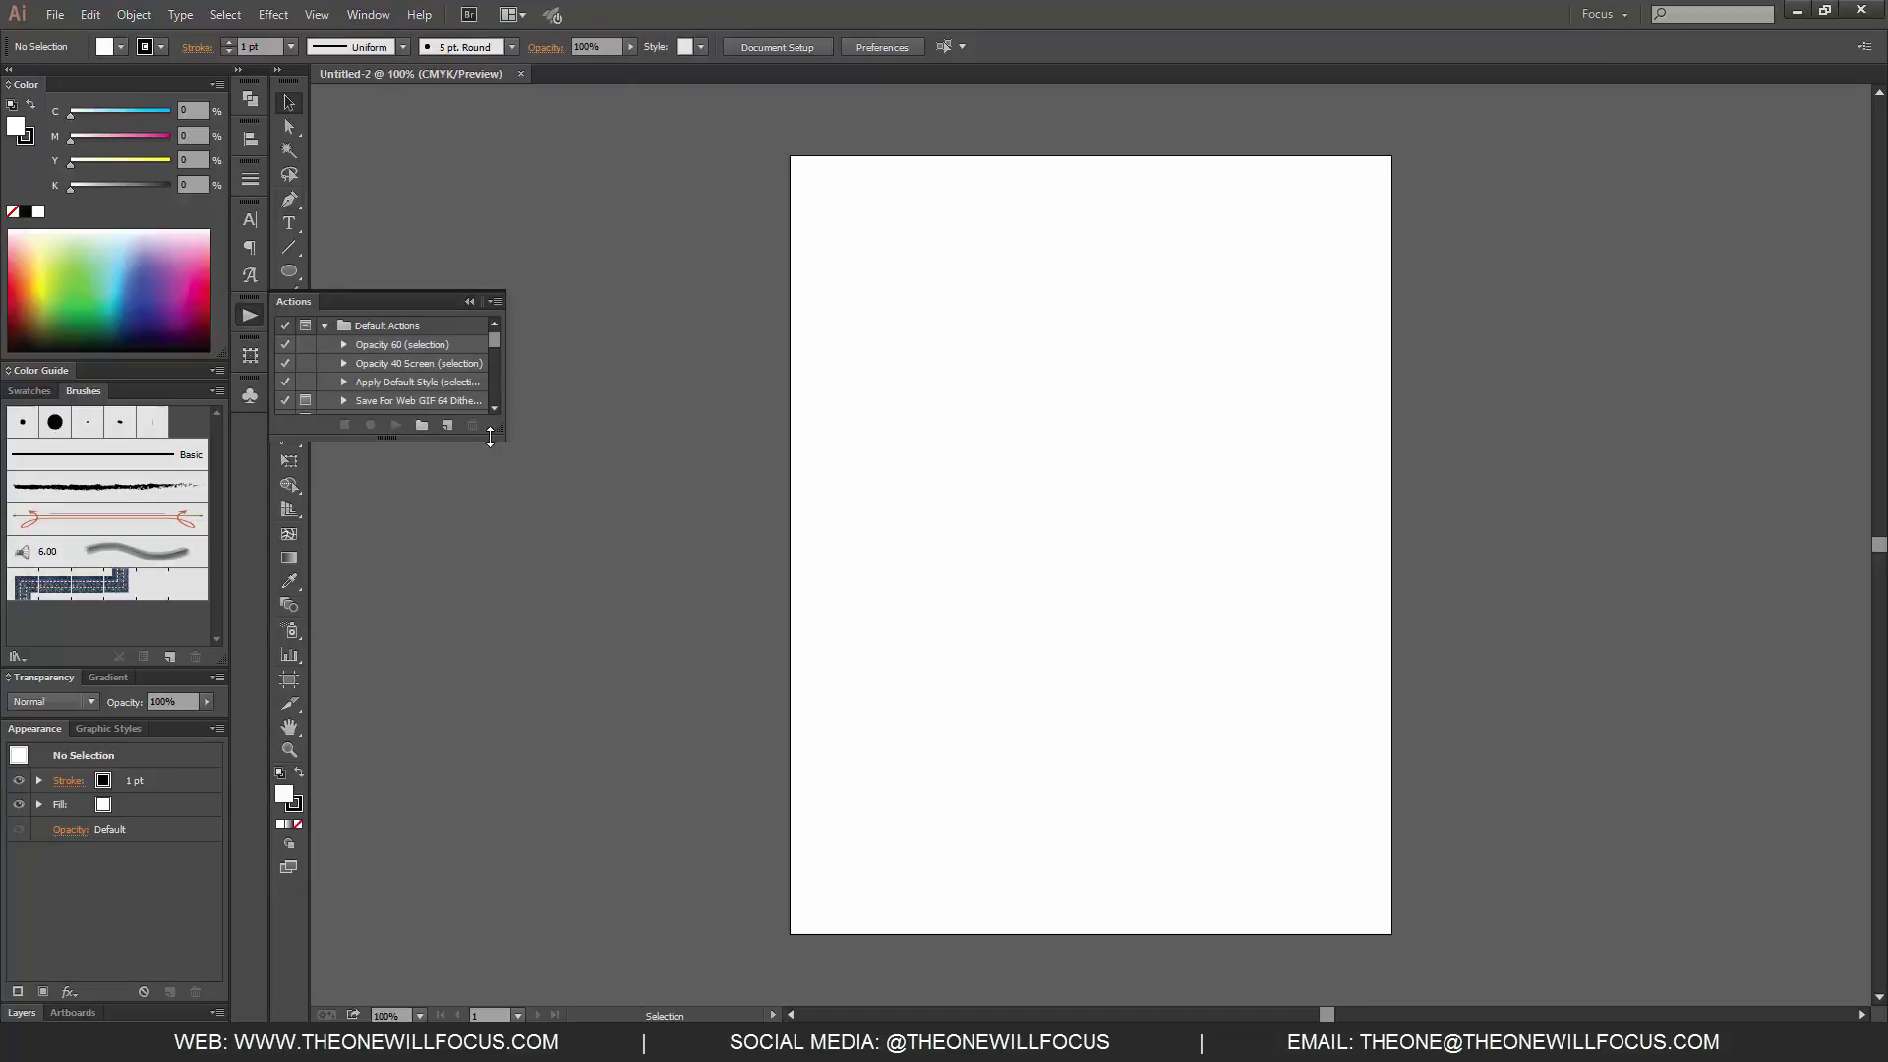
left_click_drag(490, 437, 505, 687)
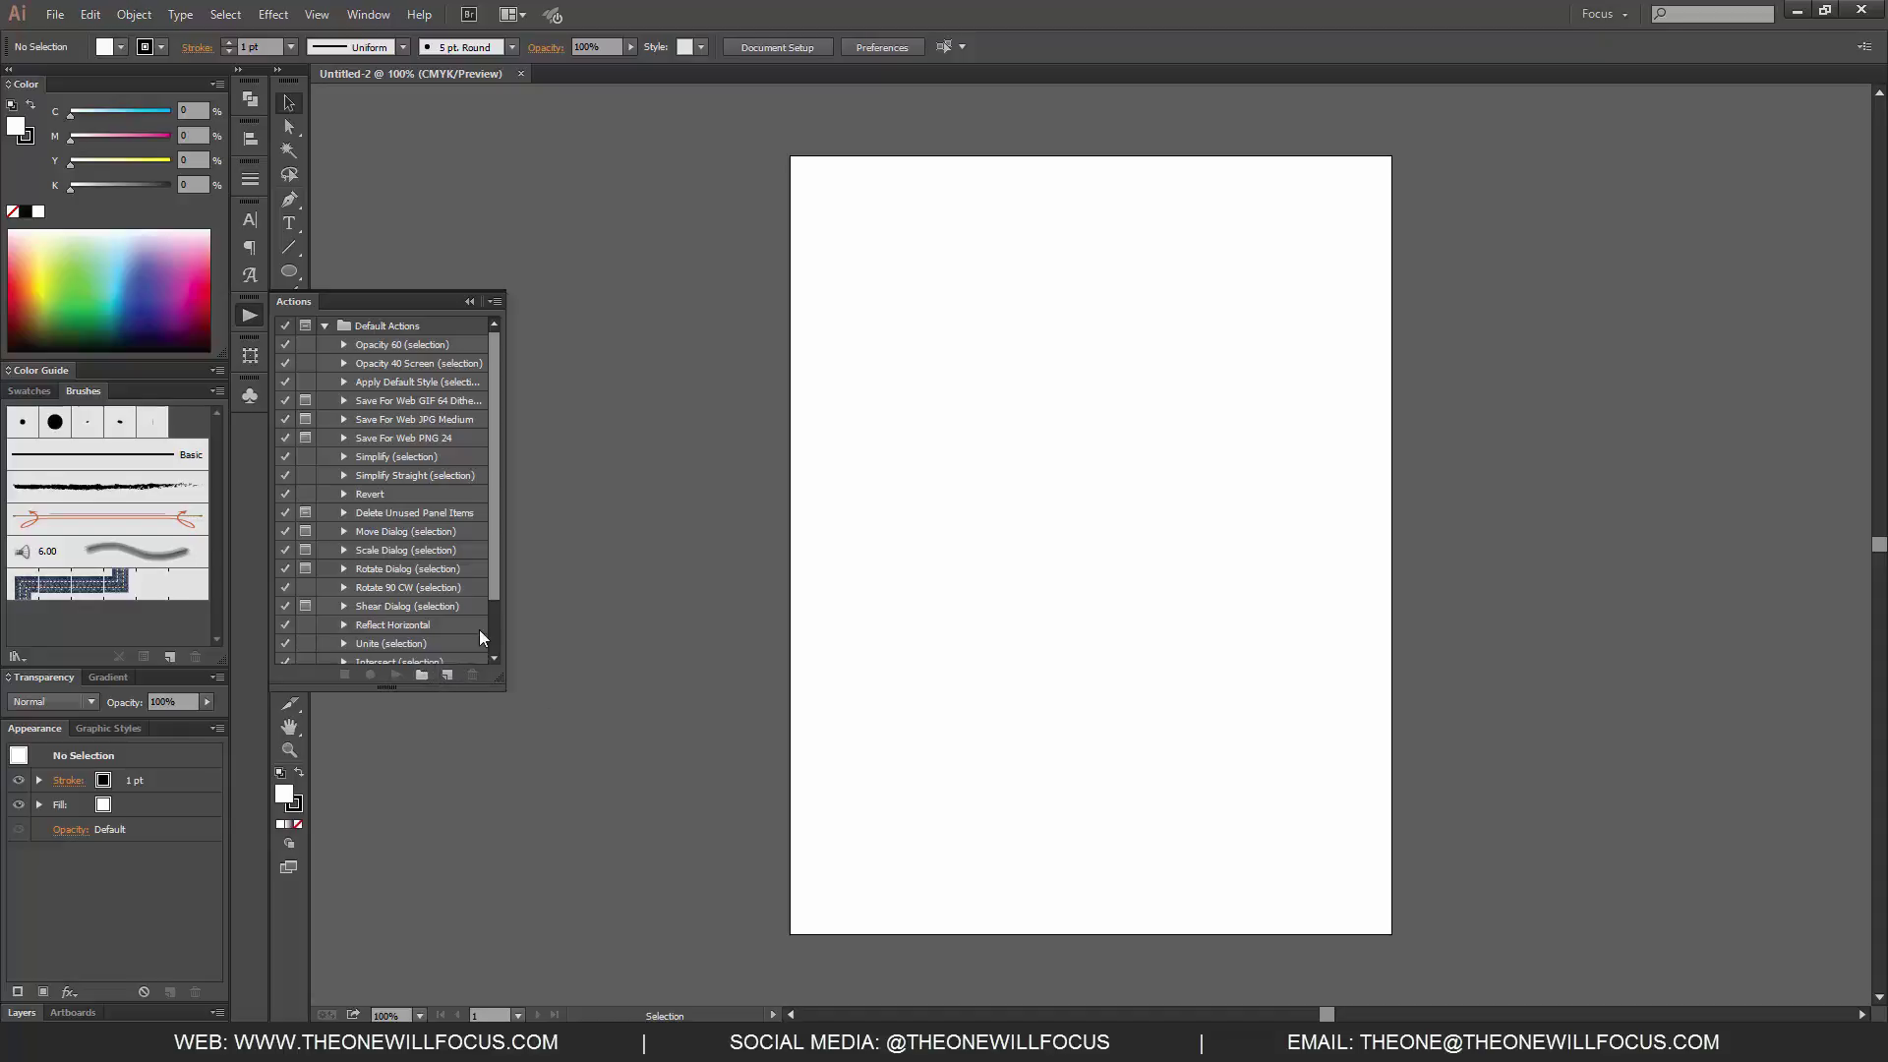
Create an action set named Actions1 and start a new Create Rectangle action in it
left_click(422, 675)
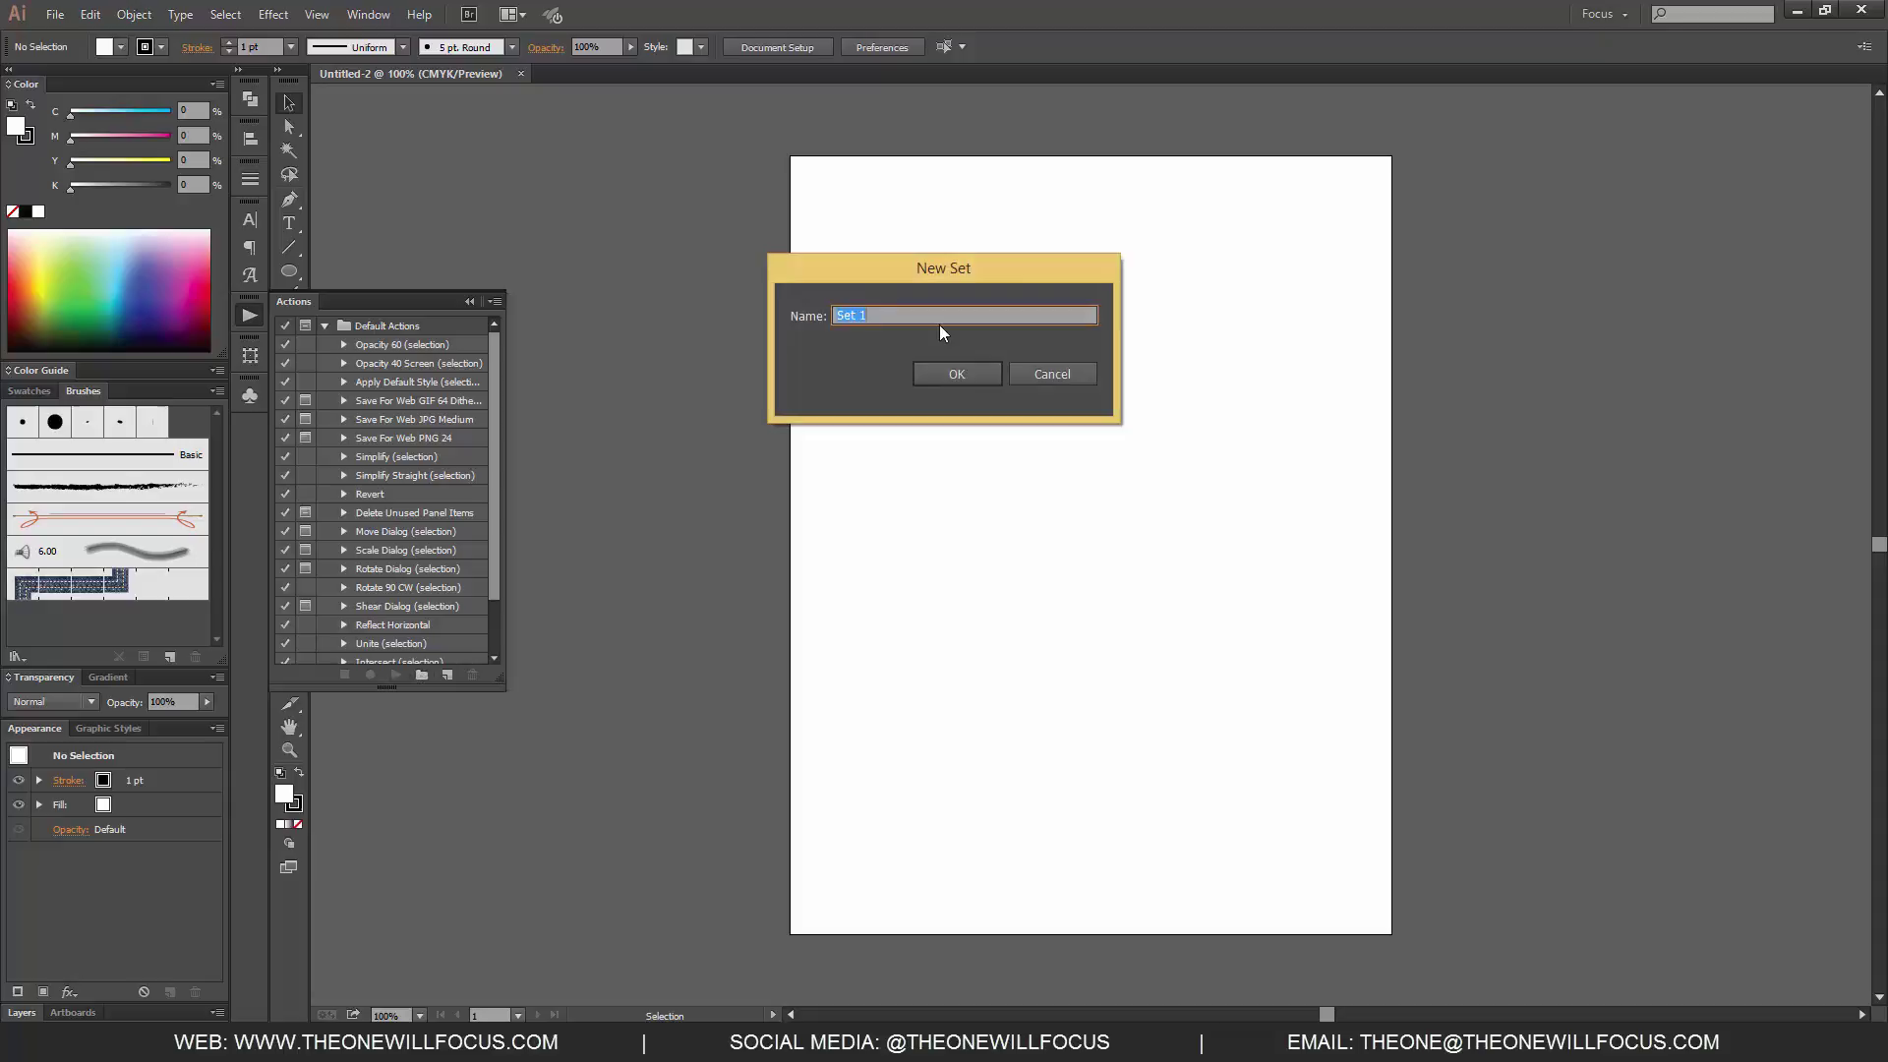
type("Actions1")
key("Return")
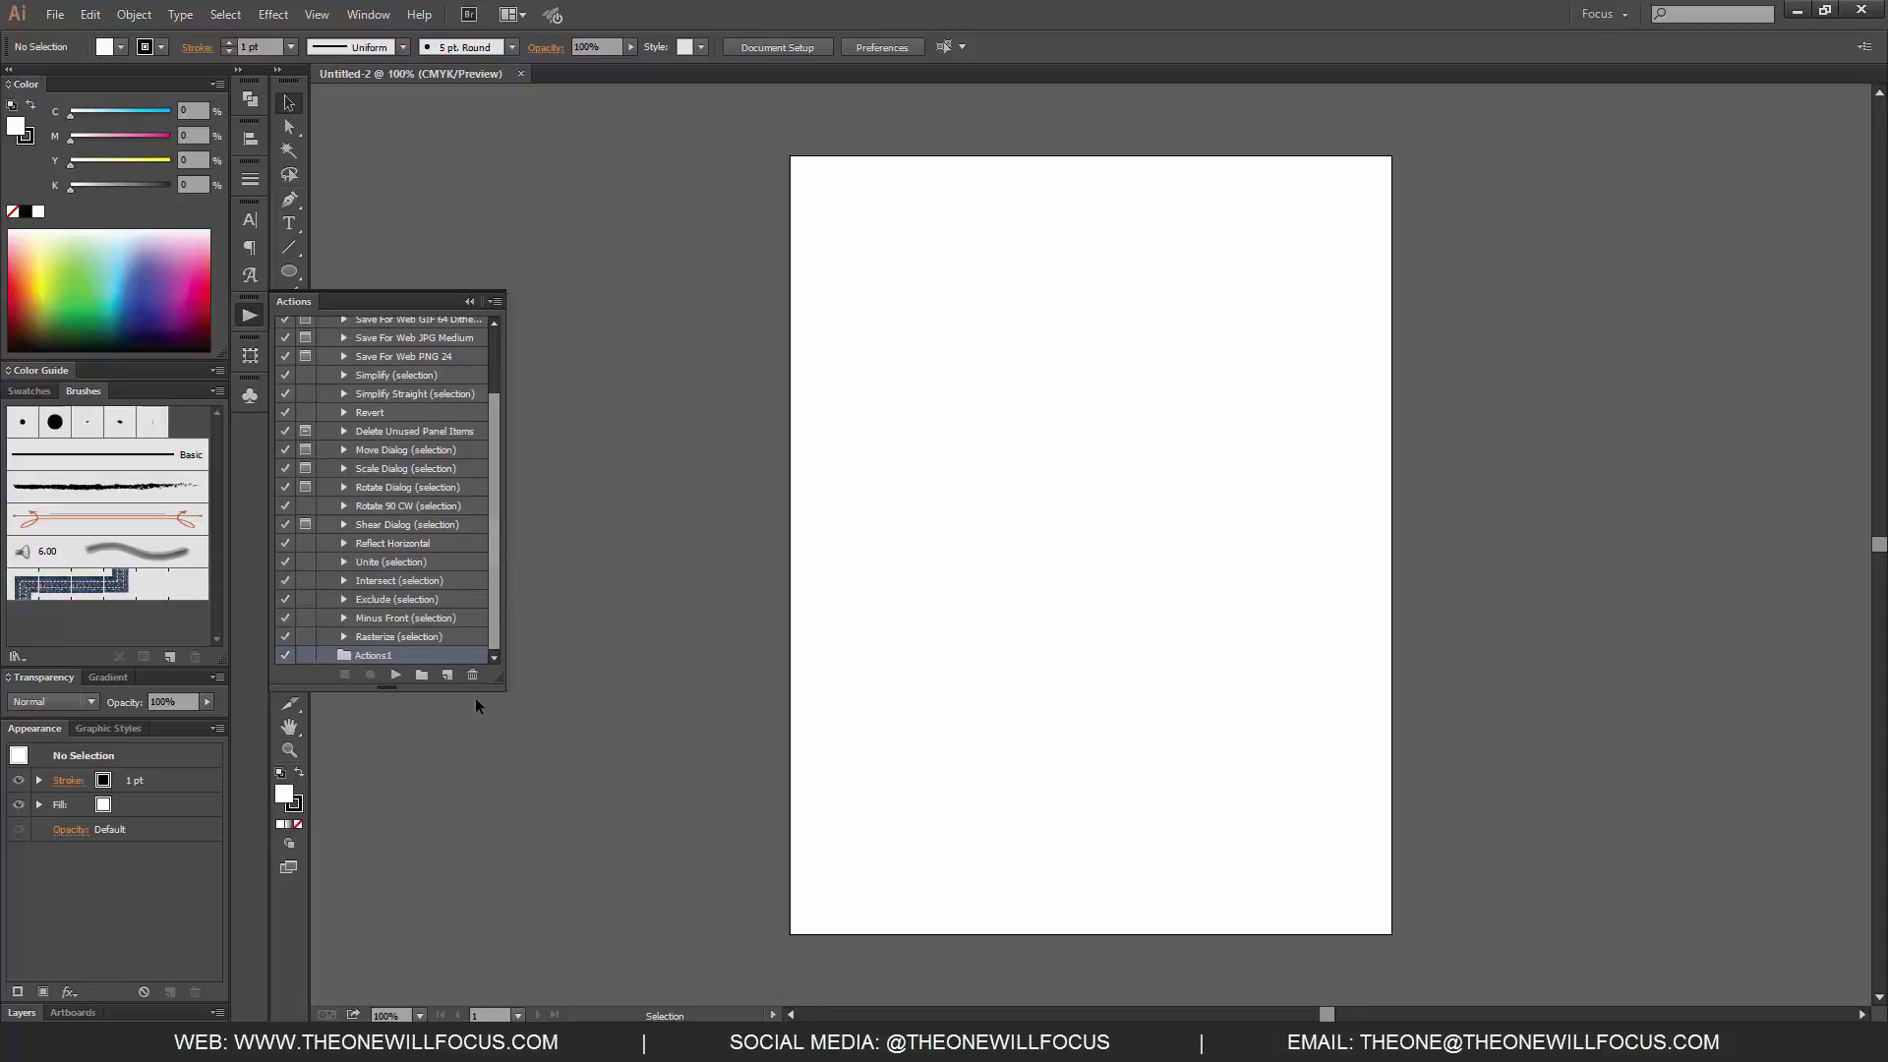
left_click(441, 677)
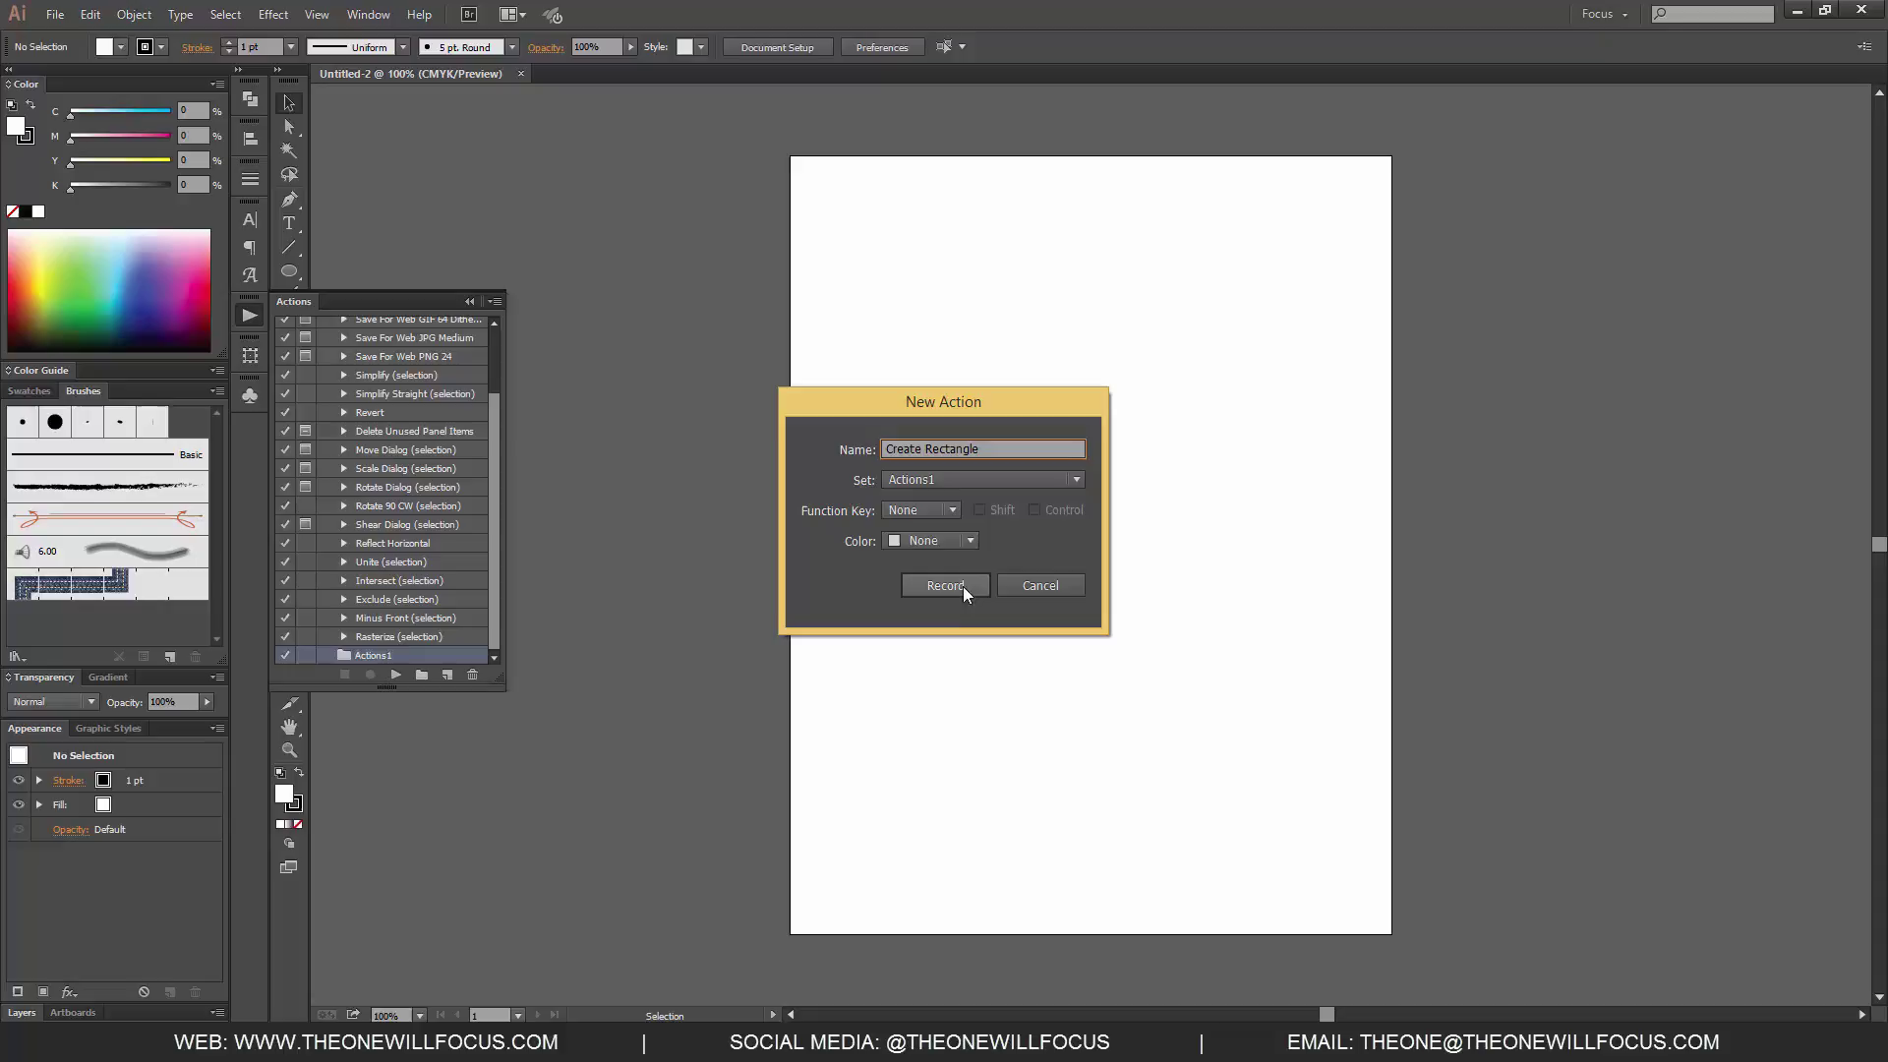
Keep Actions1 as the Create Rectangle action's set and begin recording
left_click(1018, 481)
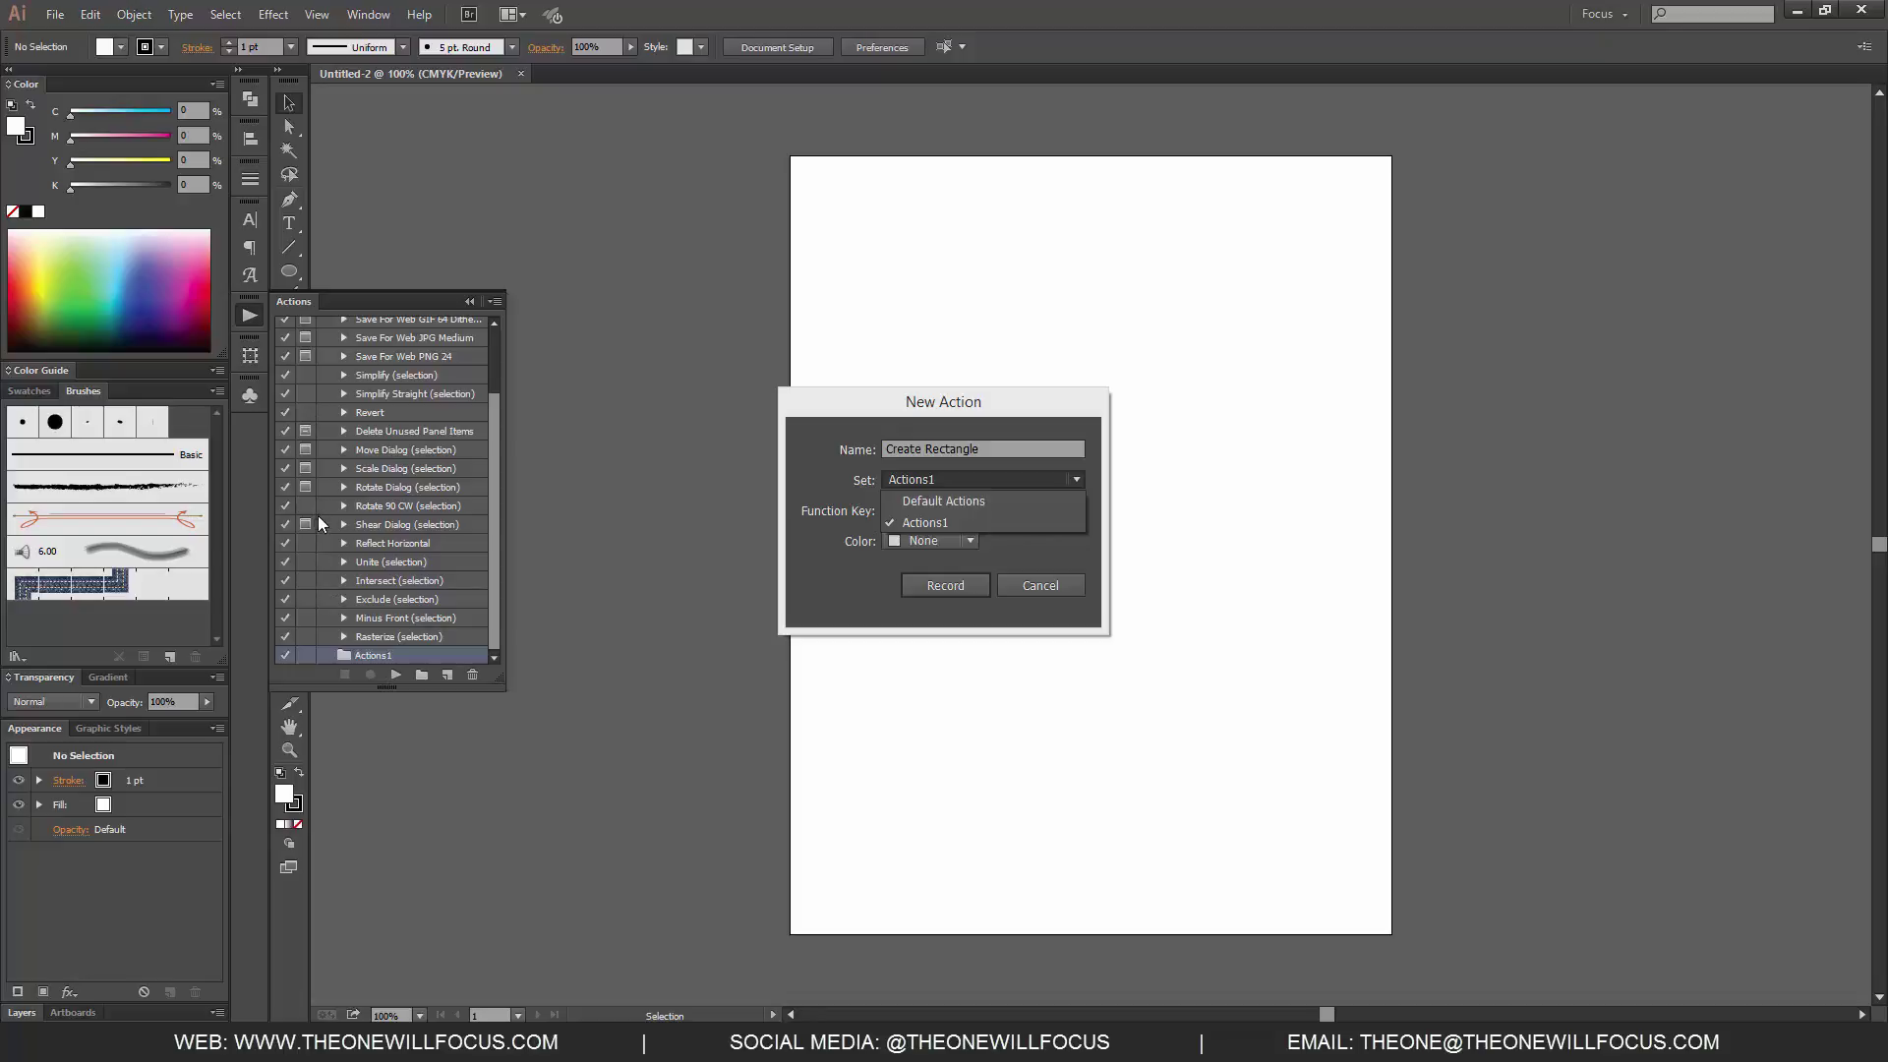
left_click(1007, 522)
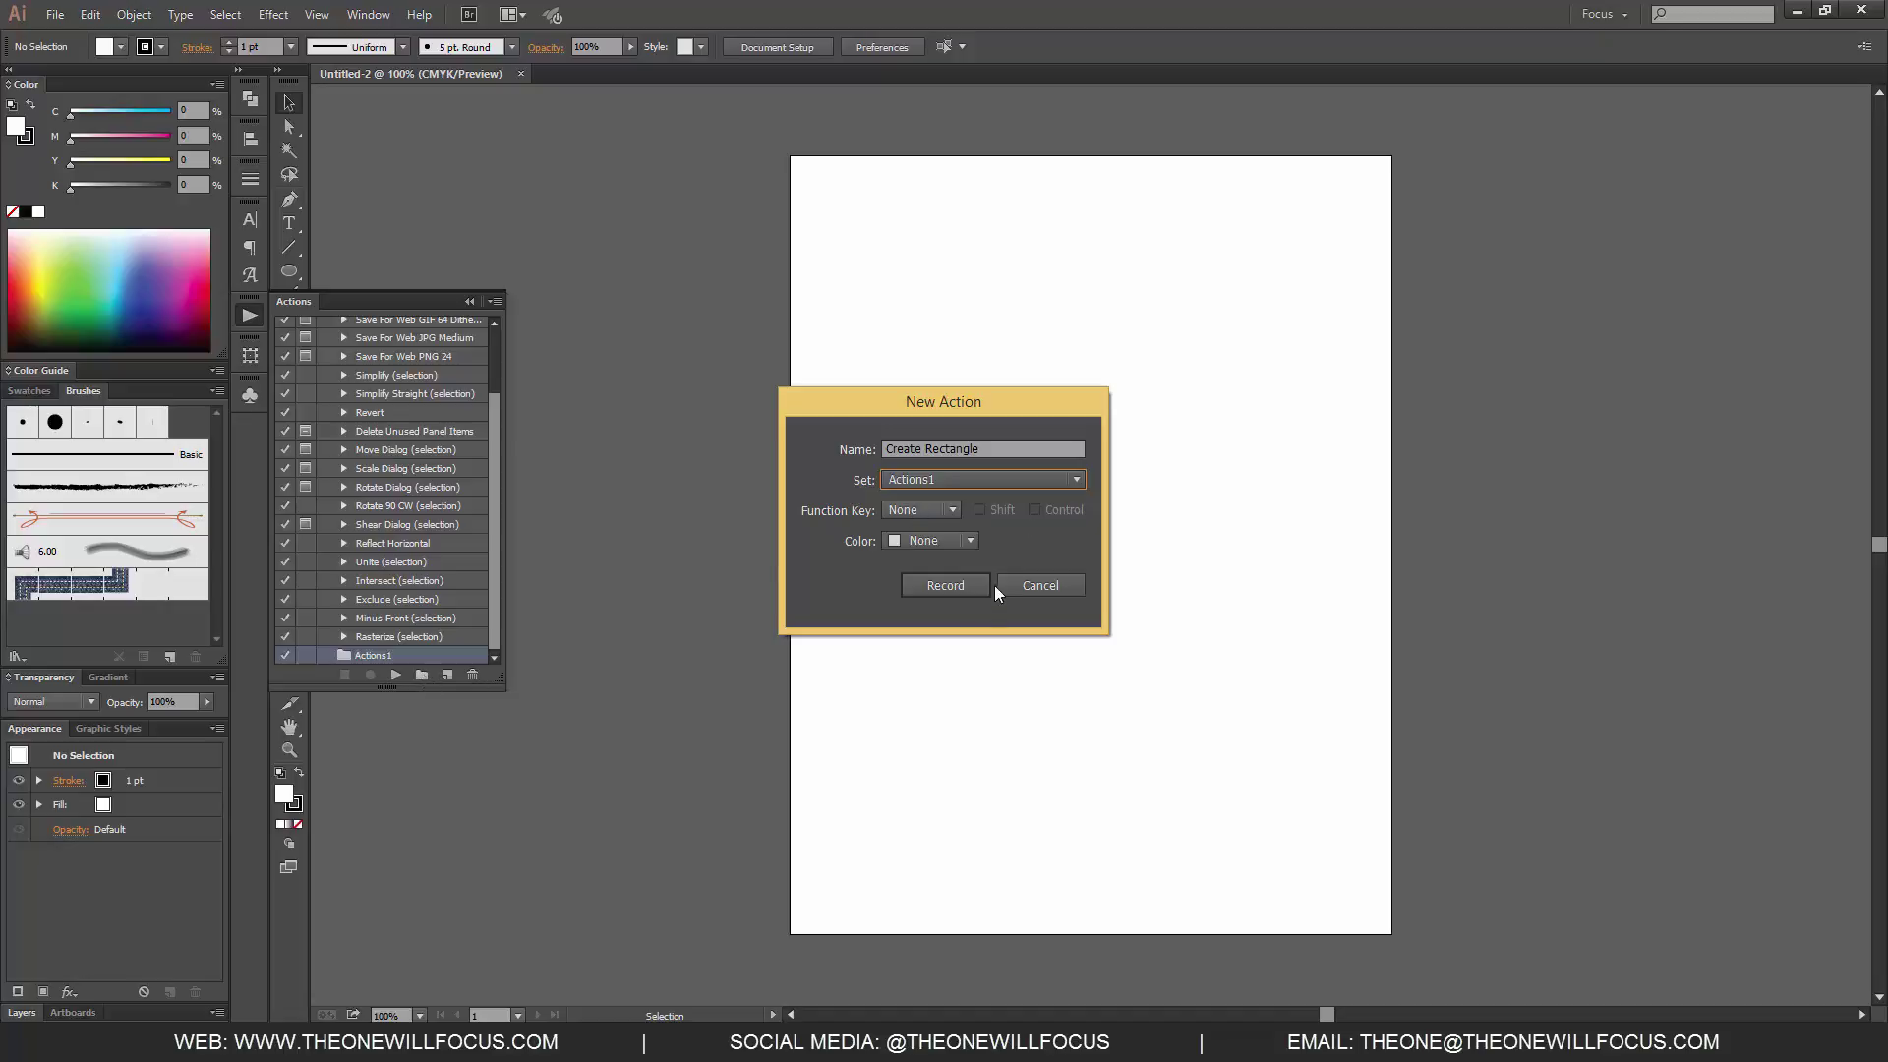
left_click(962, 586)
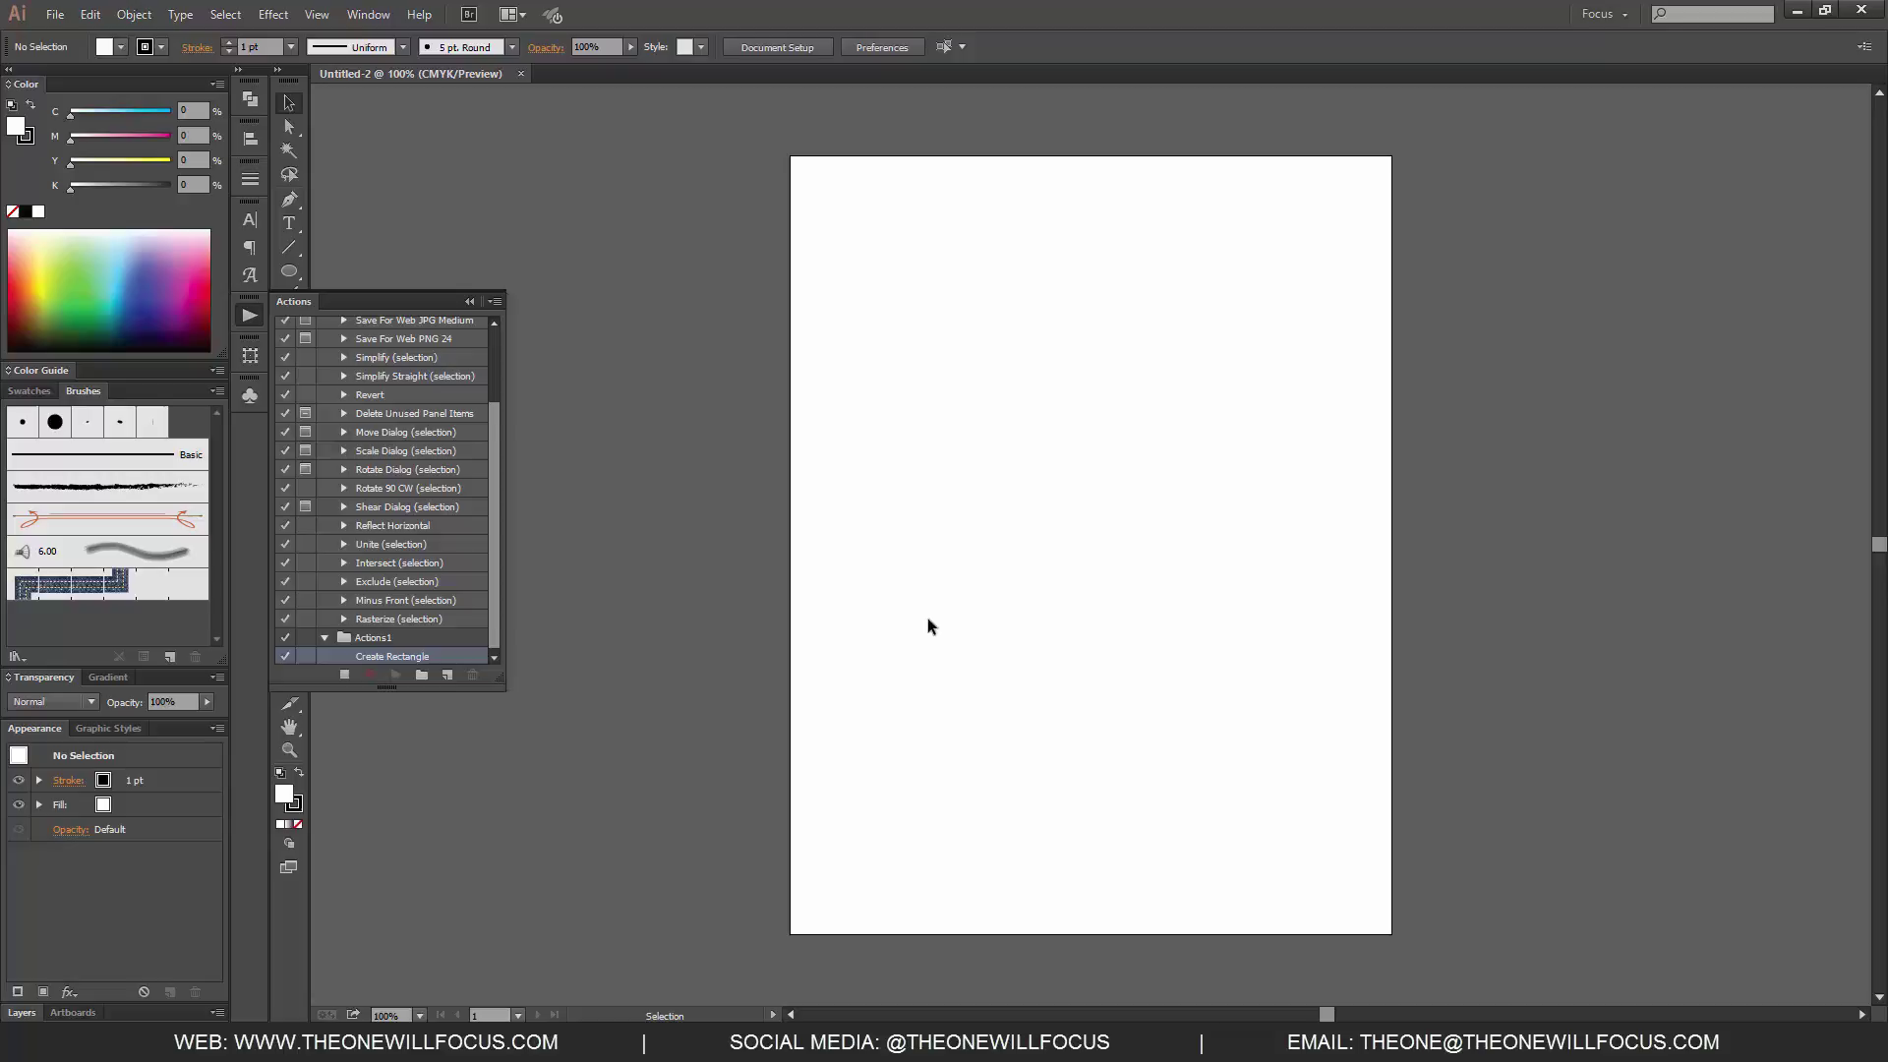
Draw a rectangle of about 5.389 × 4.944 in across the upper middle of the page
left_click(287, 273)
left_click(391, 271)
left_click_drag(880, 316, 1250, 666)
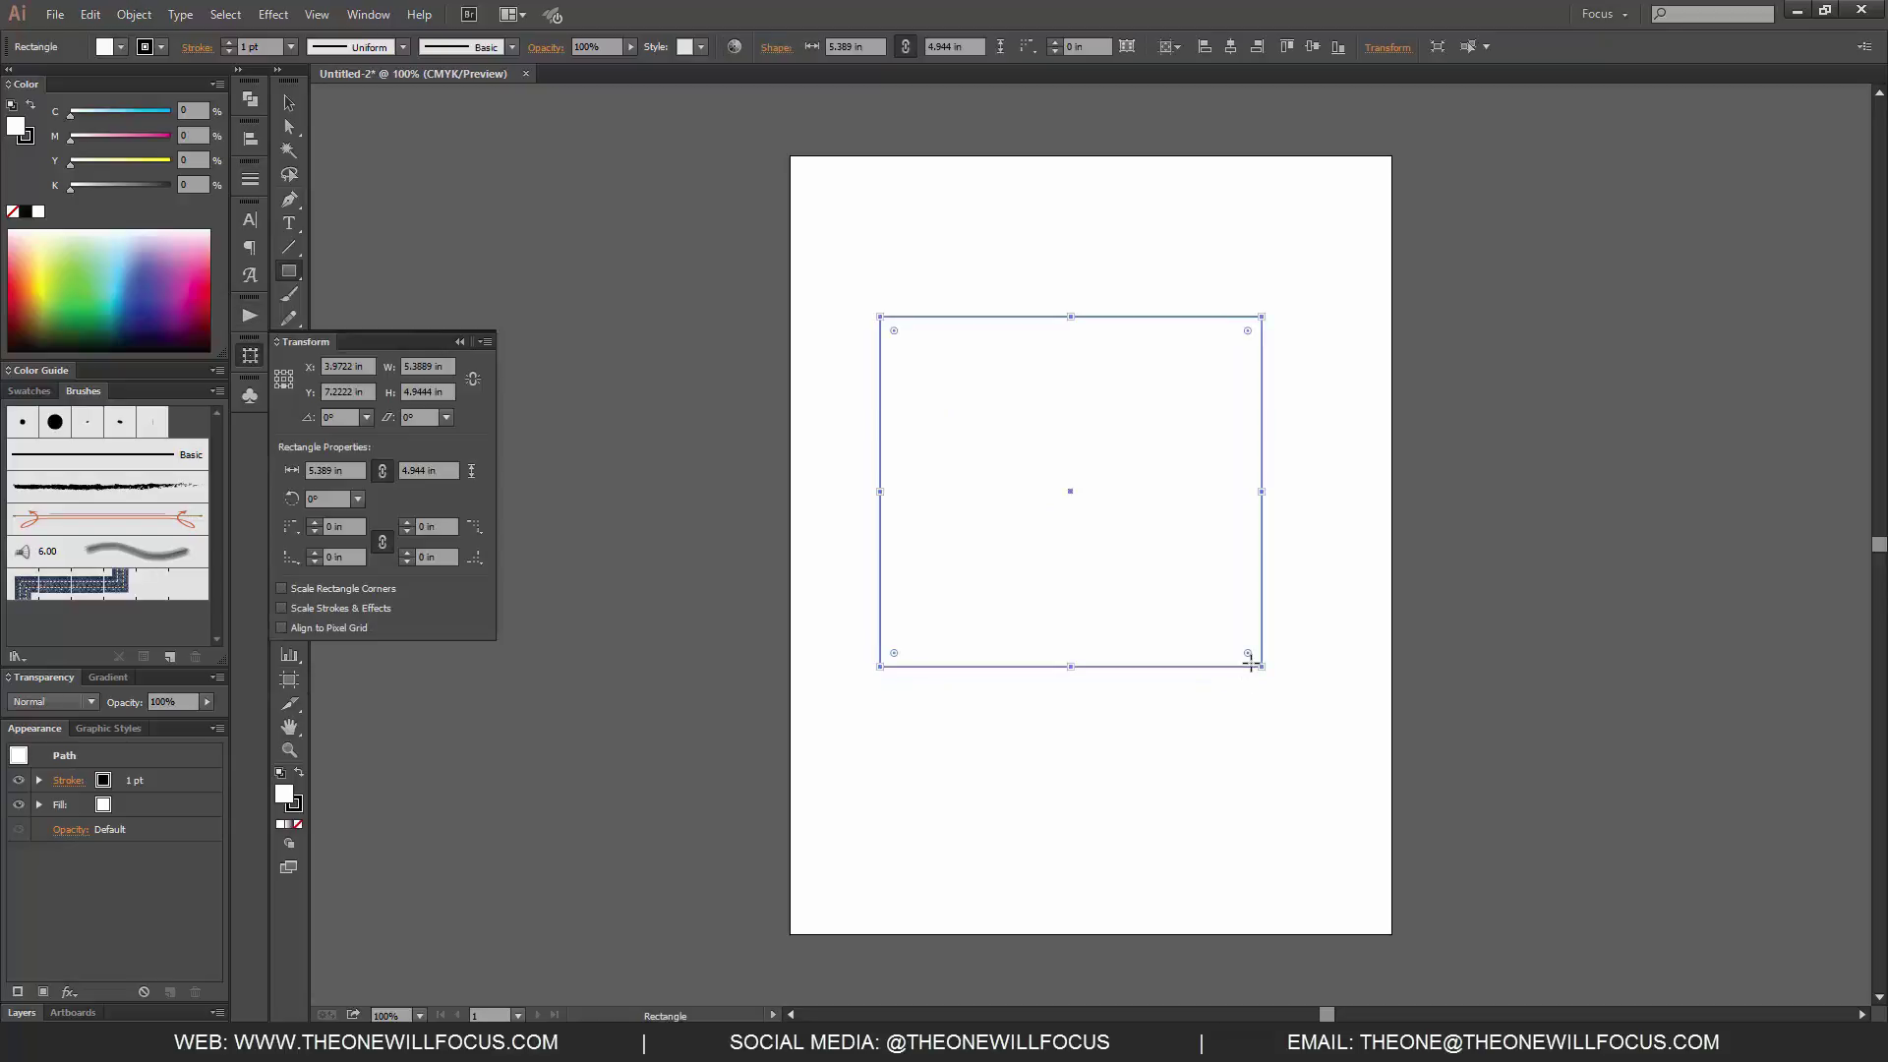
Raise the rectangle's stroke weight to 8 pt in the Stroke panel
left_click(250, 179)
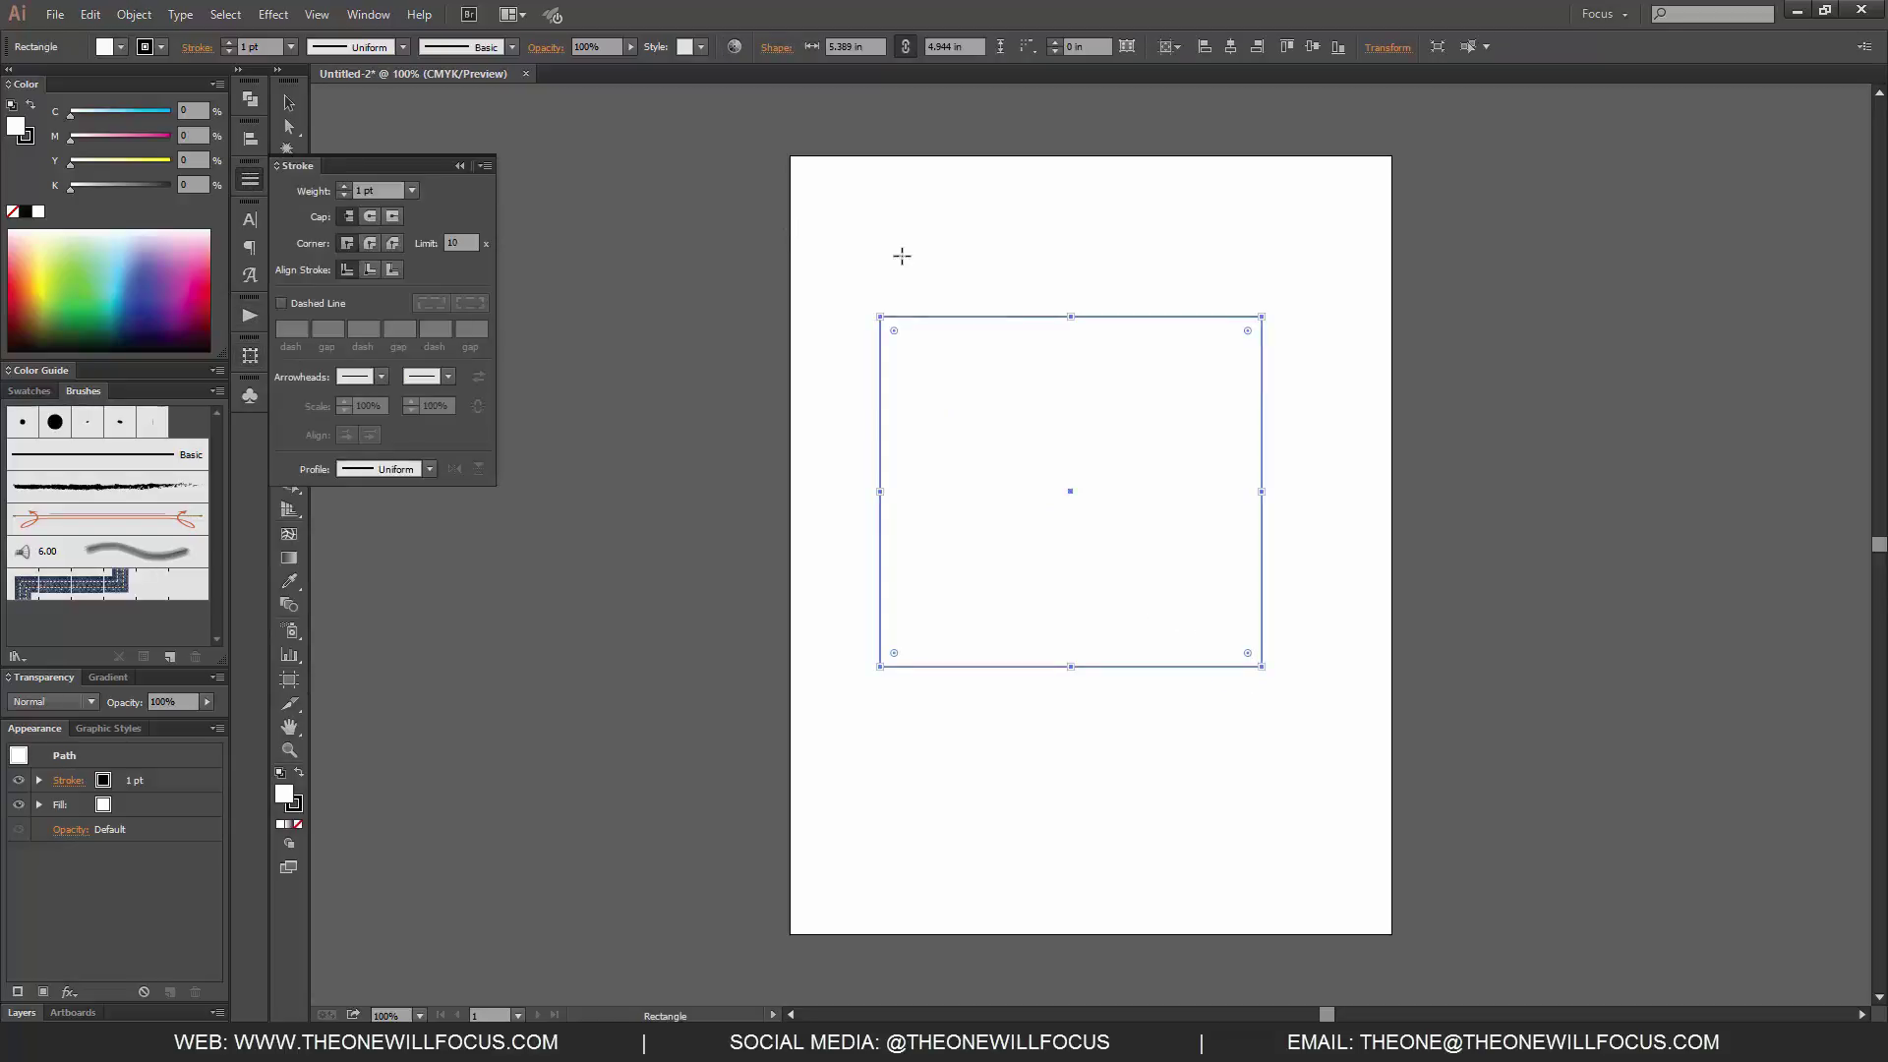
left_click(344, 187)
left_click(344, 187)
left_click(344, 186)
left_click(344, 187)
left_click(344, 187)
left_click(344, 187)
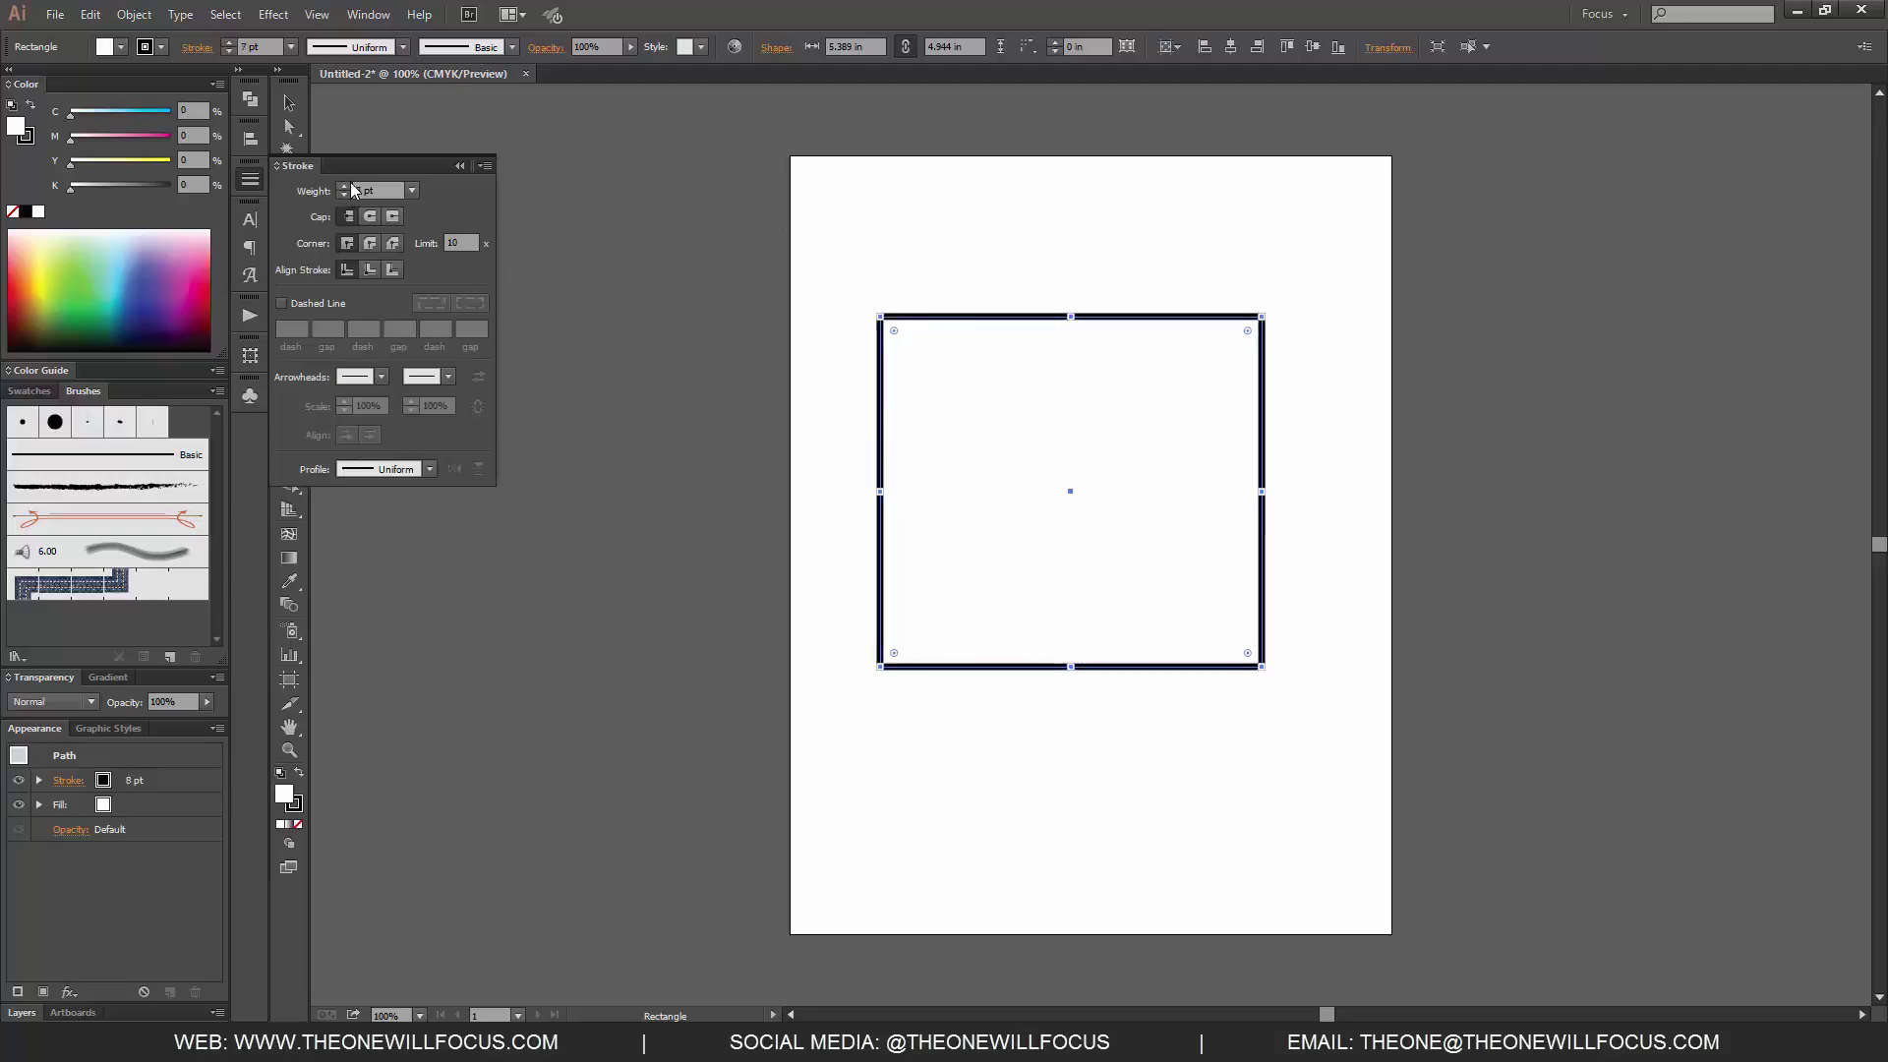
left_click(344, 186)
left_click(385, 20)
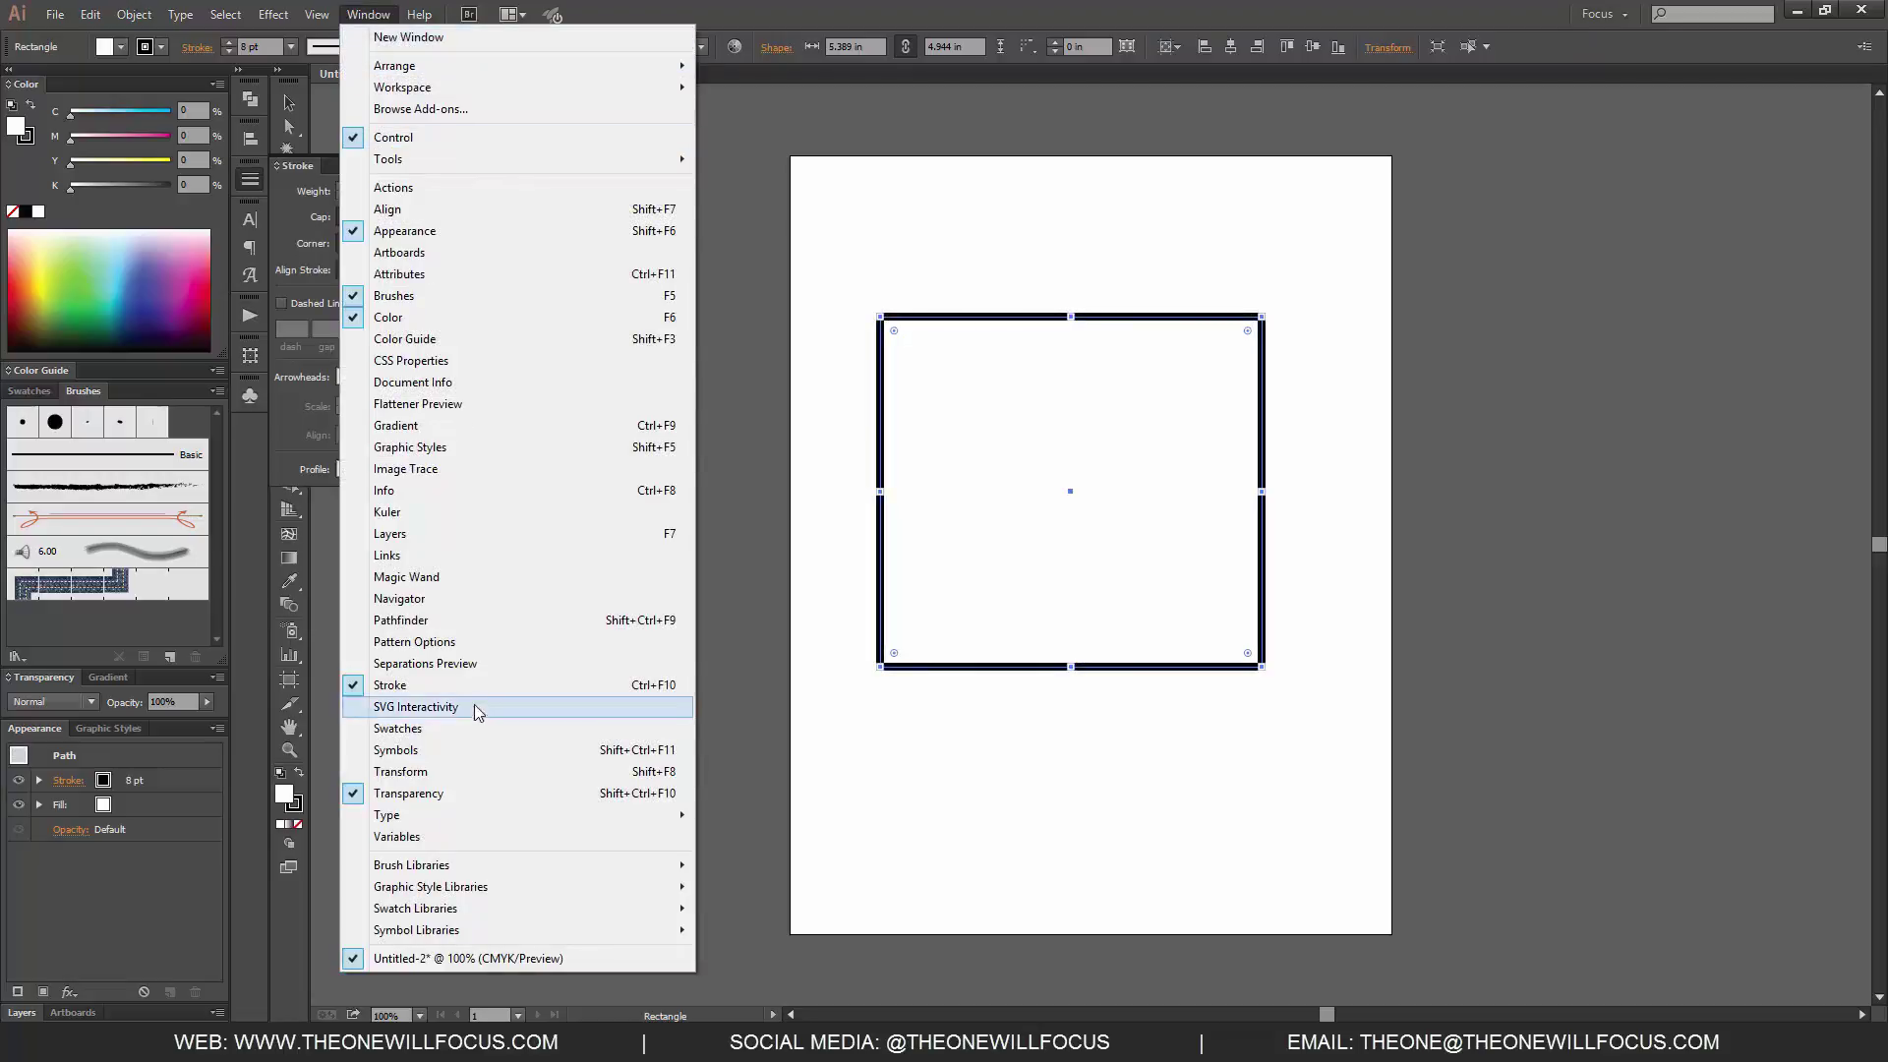
left_click(362, 15)
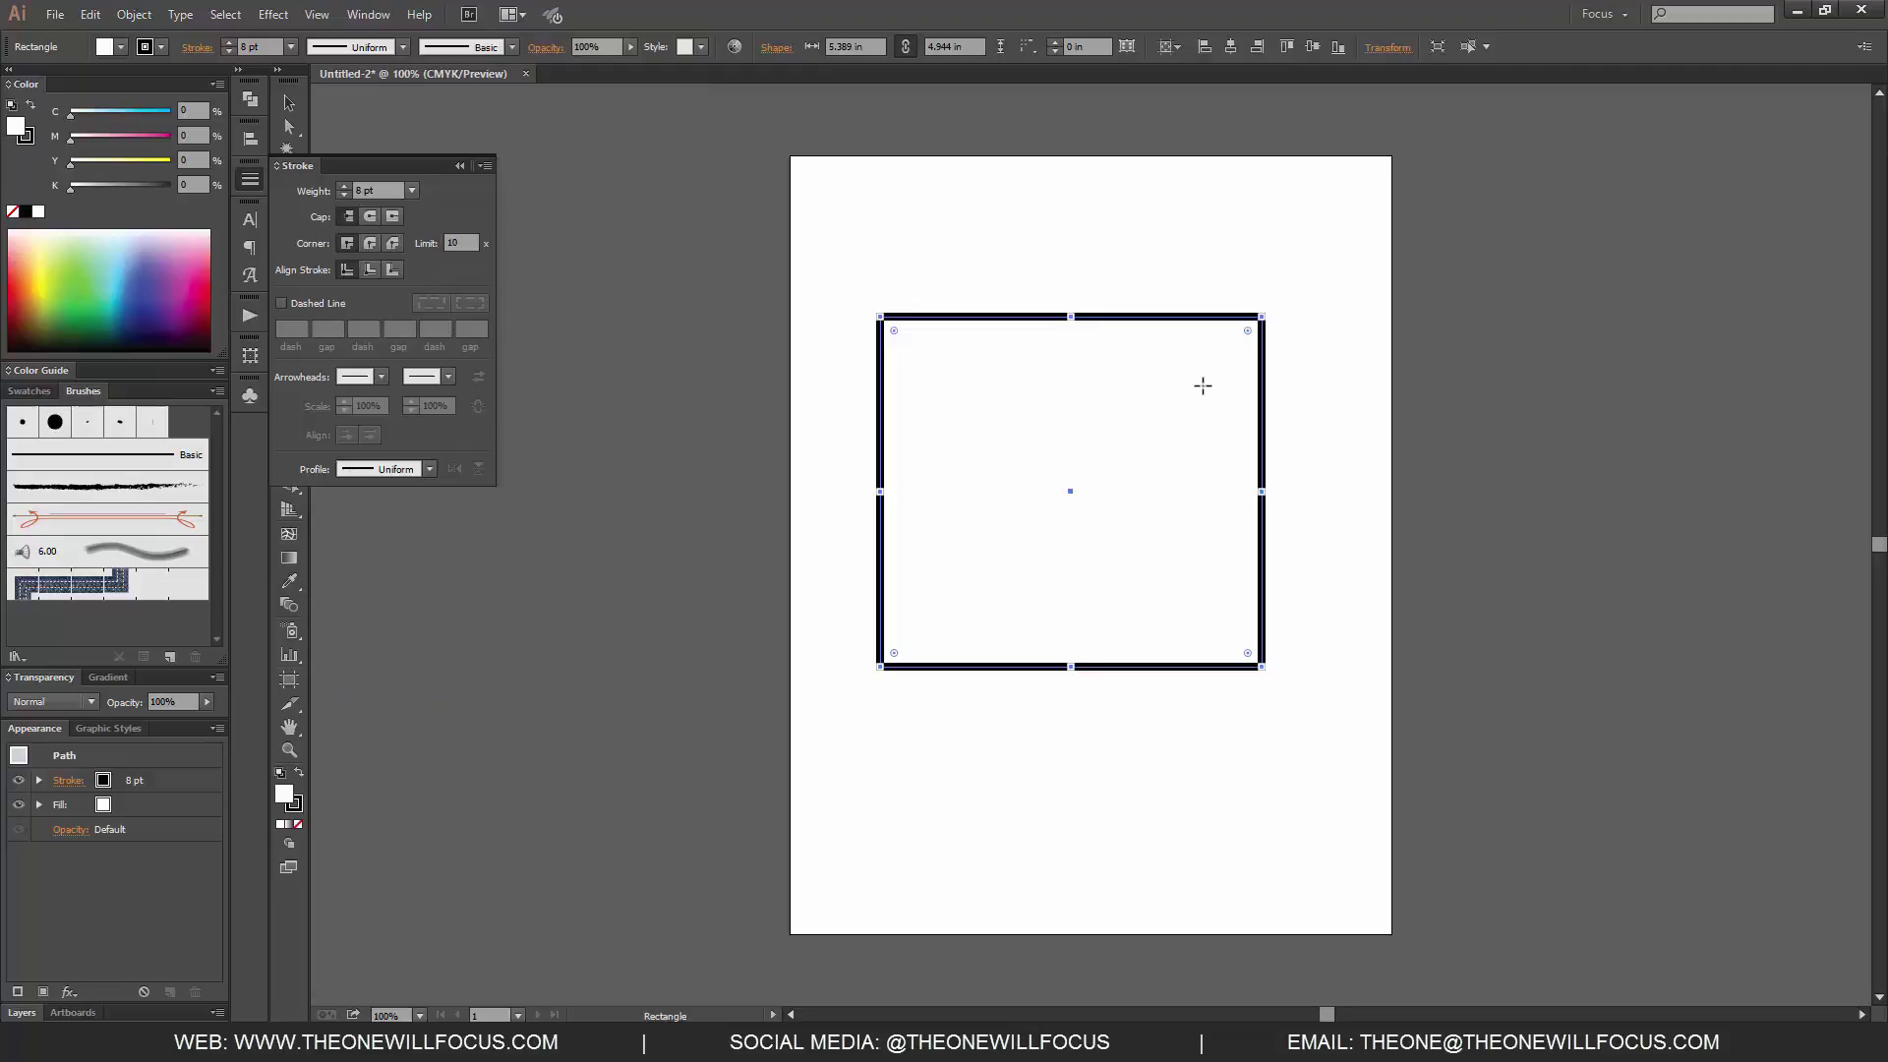
Set the rectangle's fill to purple ae00ff and collapse the Stroke panel
double_click(285, 795)
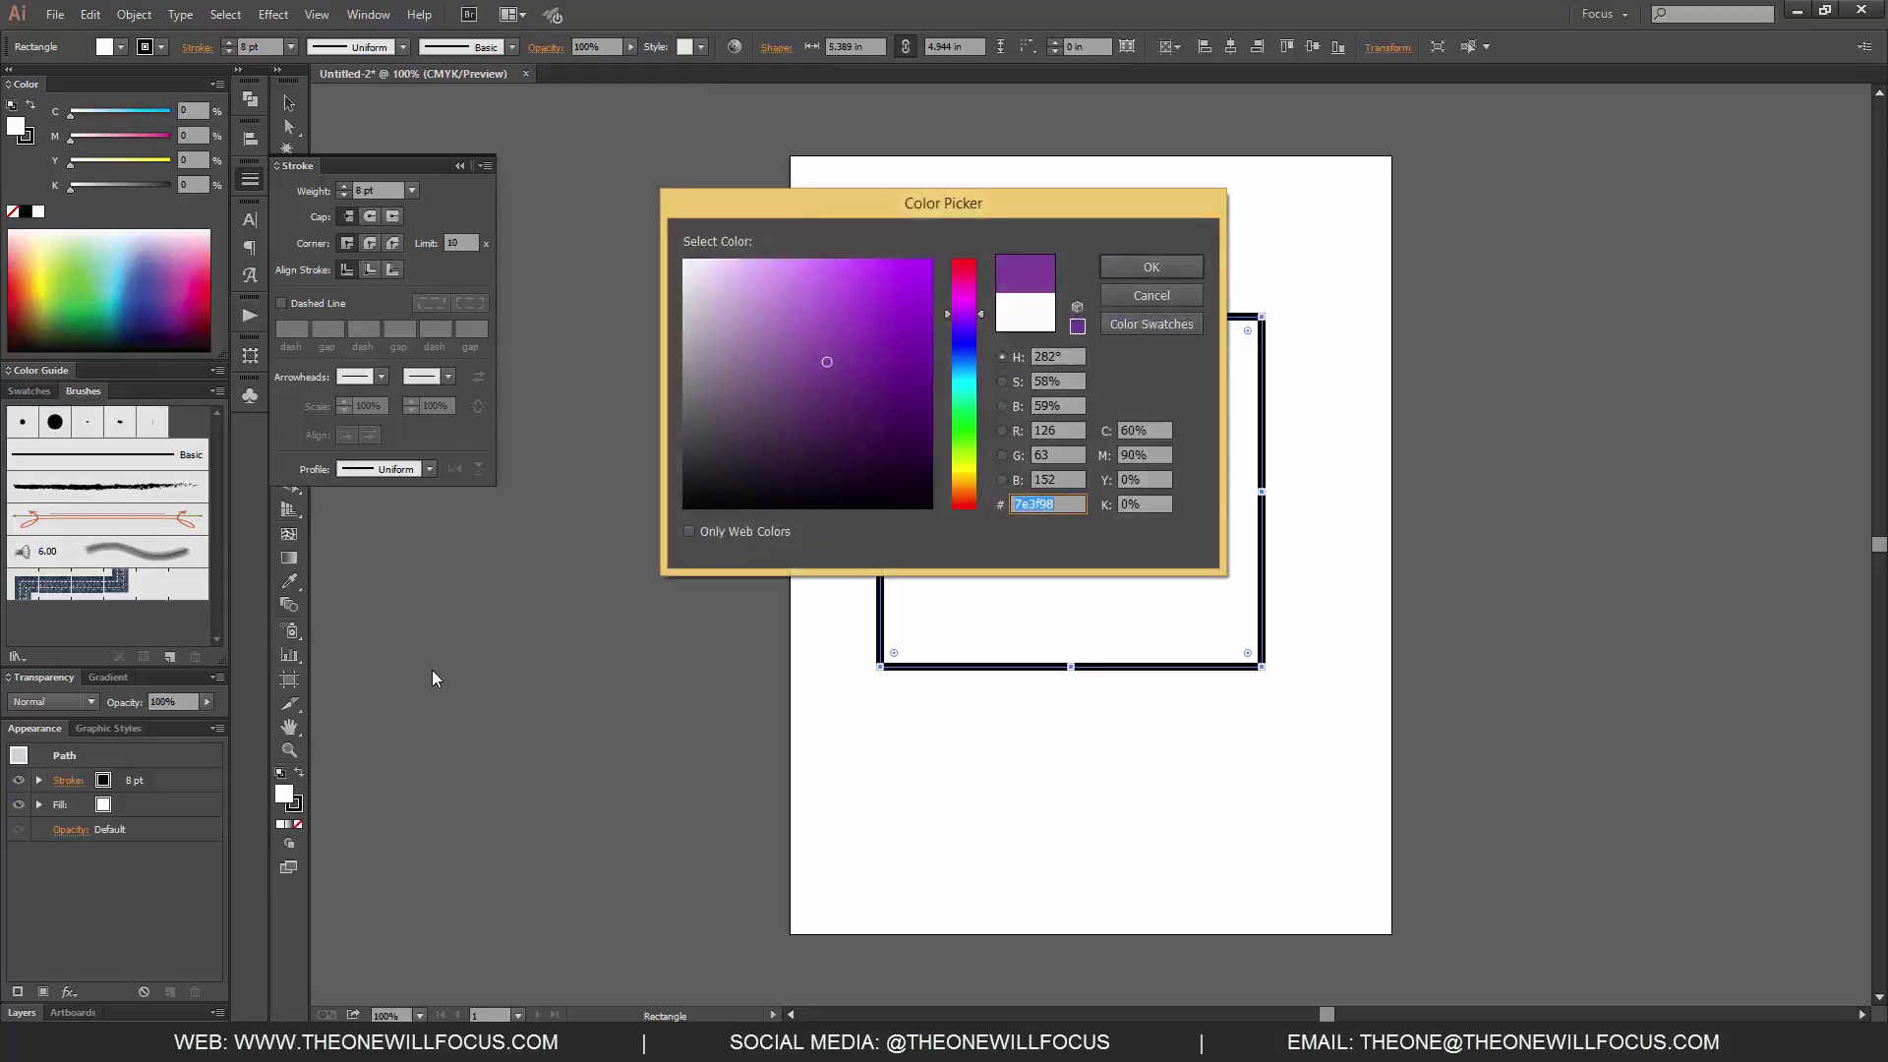
type("ae00ff")
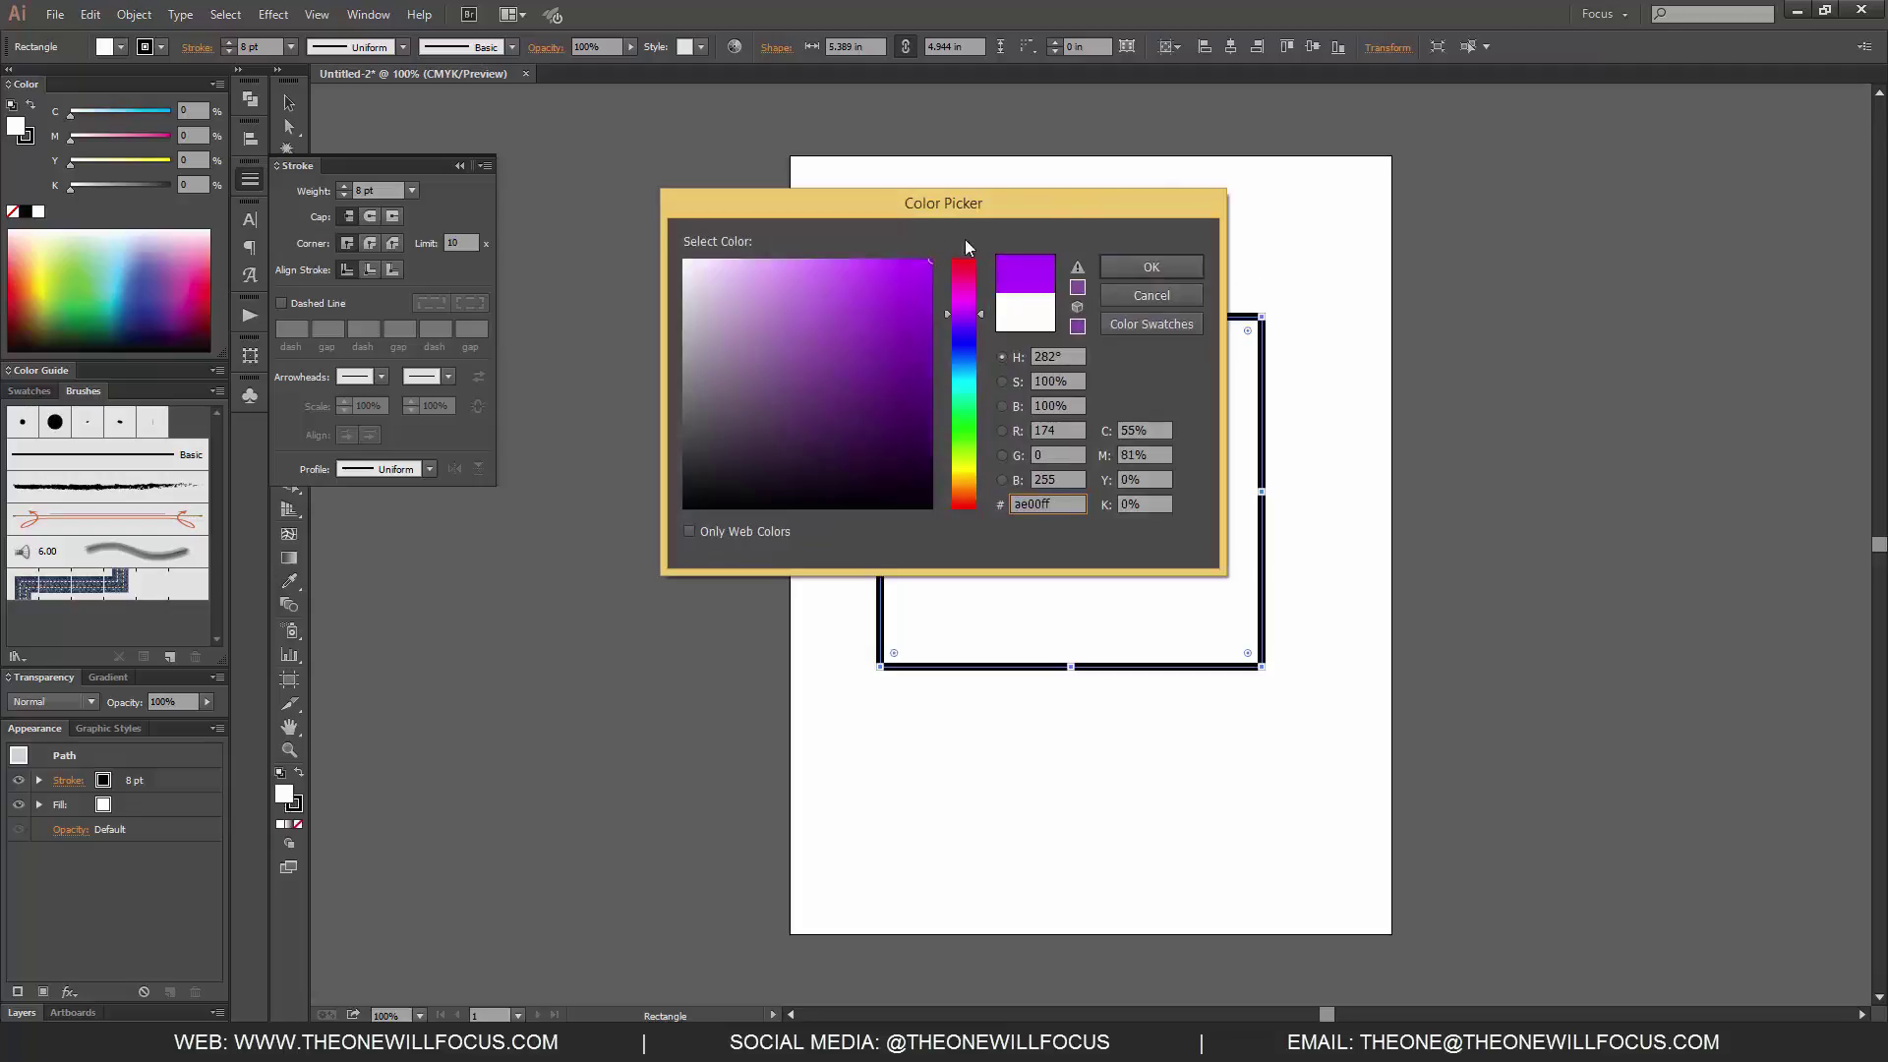
left_click(1160, 265)
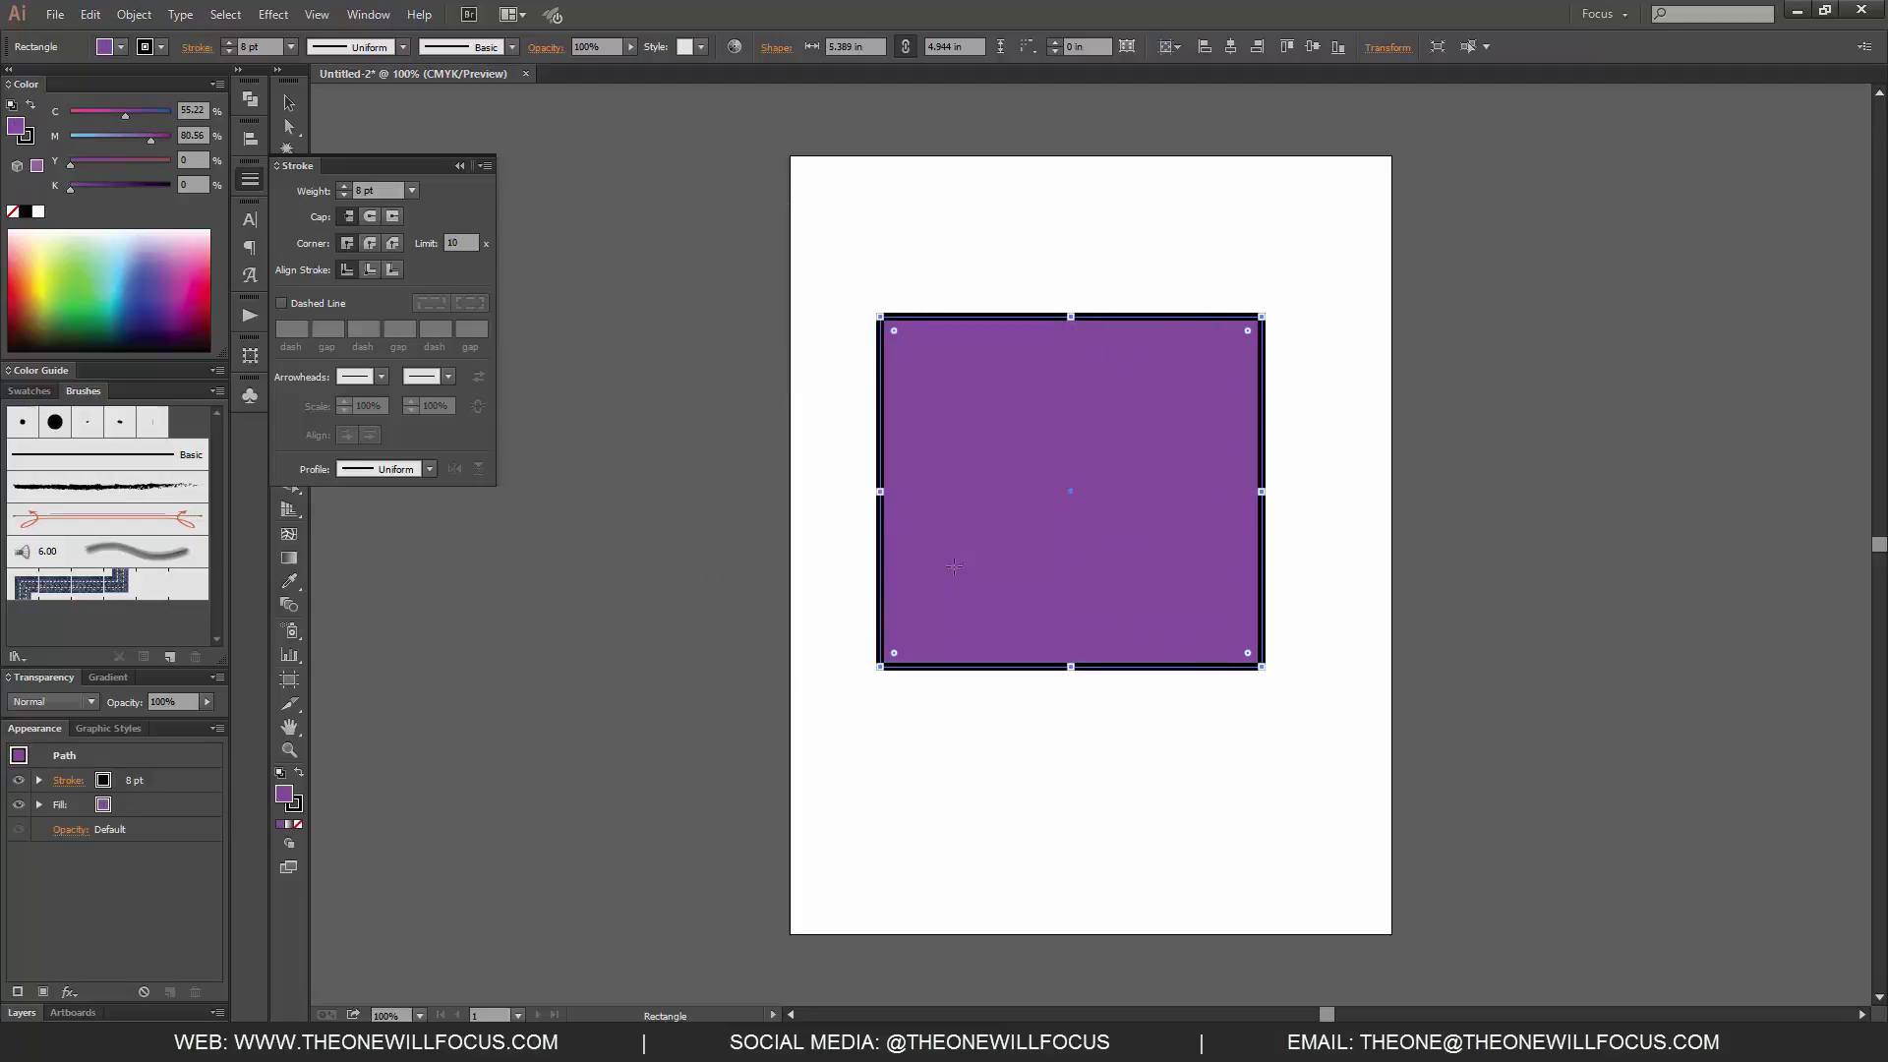
left_click(459, 165)
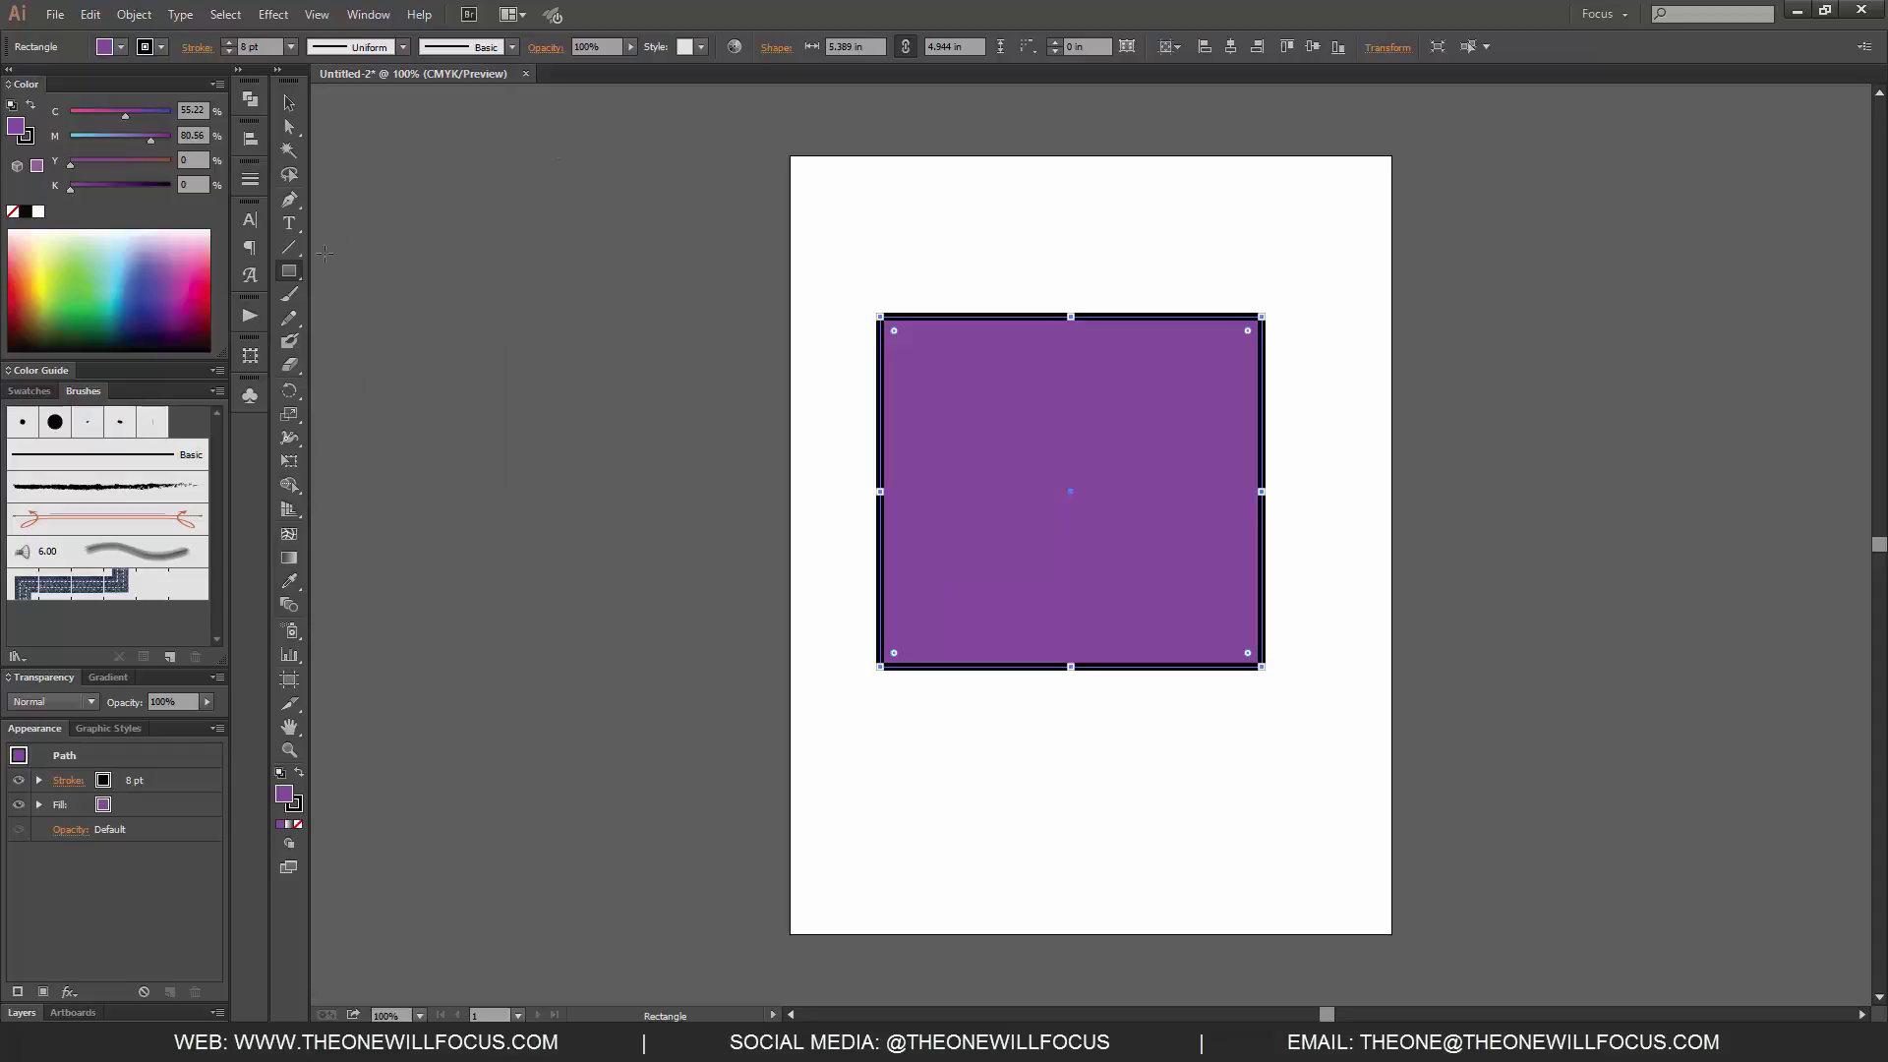
Stop recording and select Create Rectangle to list its Rectangle Tool, Set Stroke and Set color steps
left_click(250, 315)
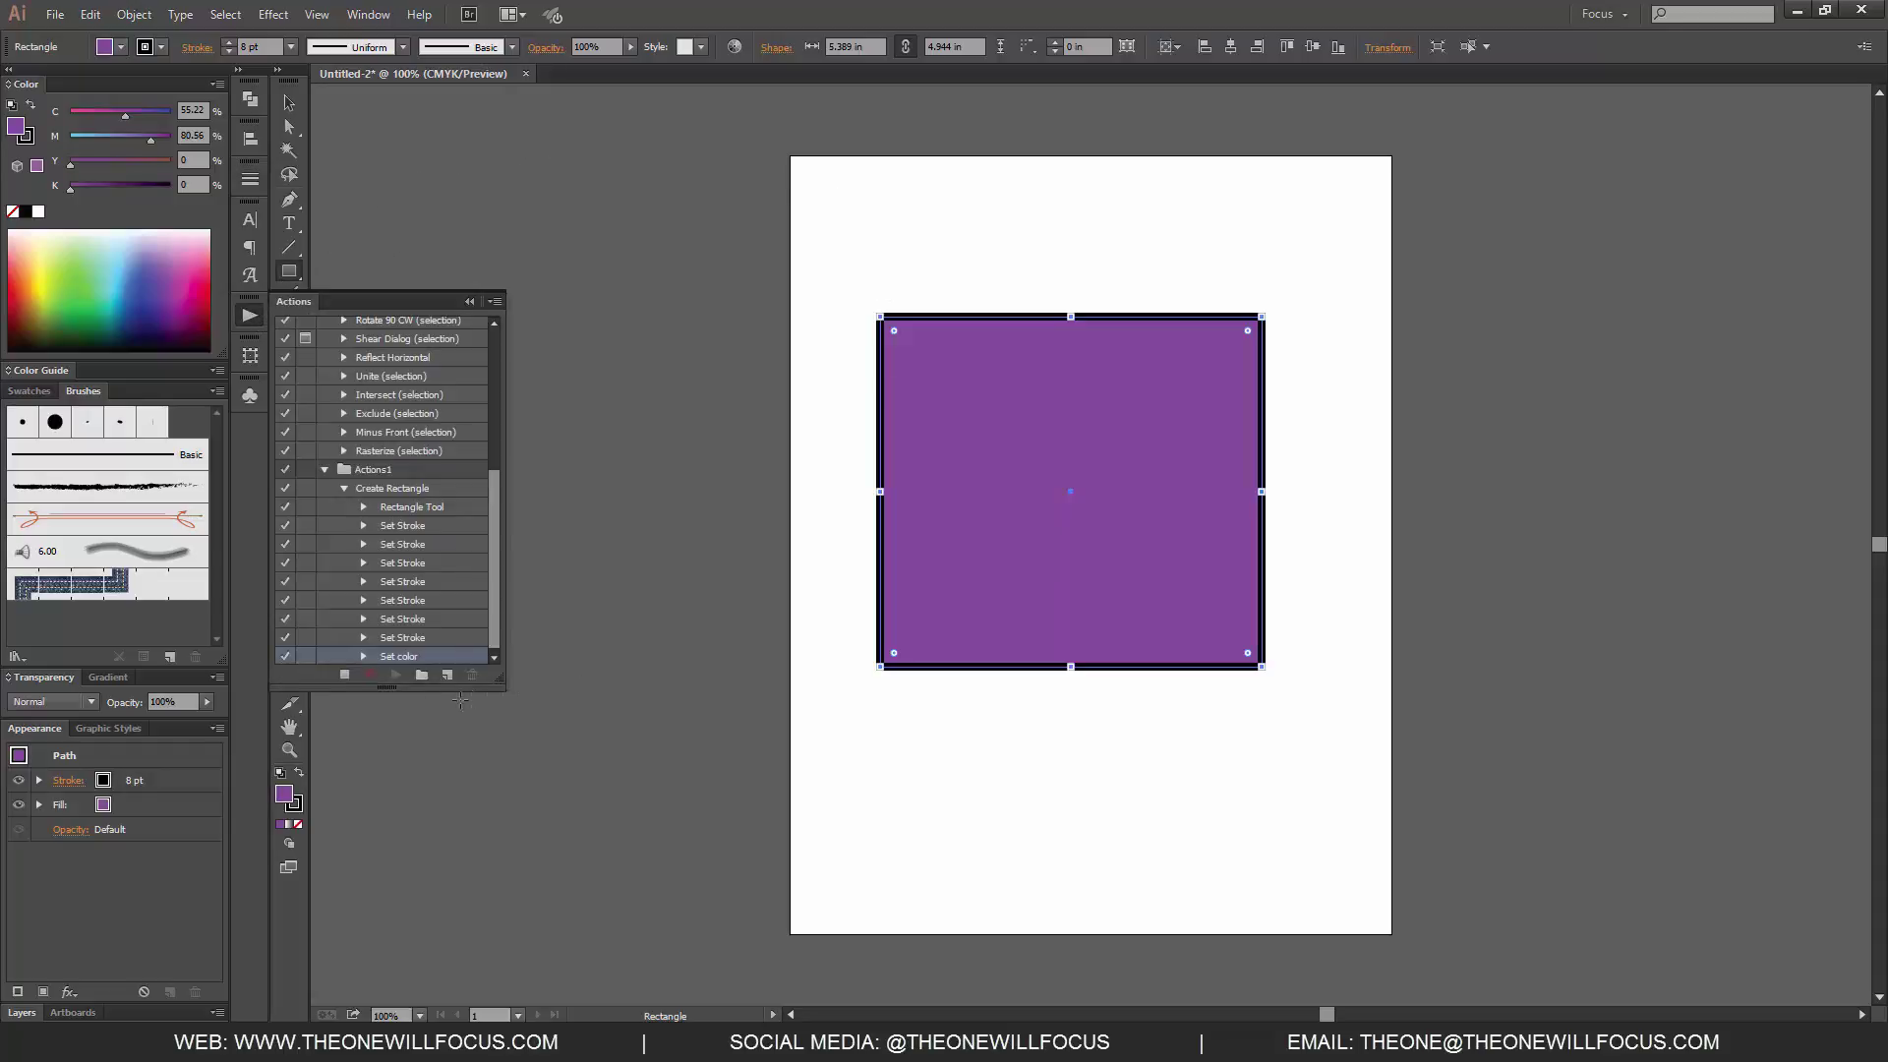
left_click(343, 674)
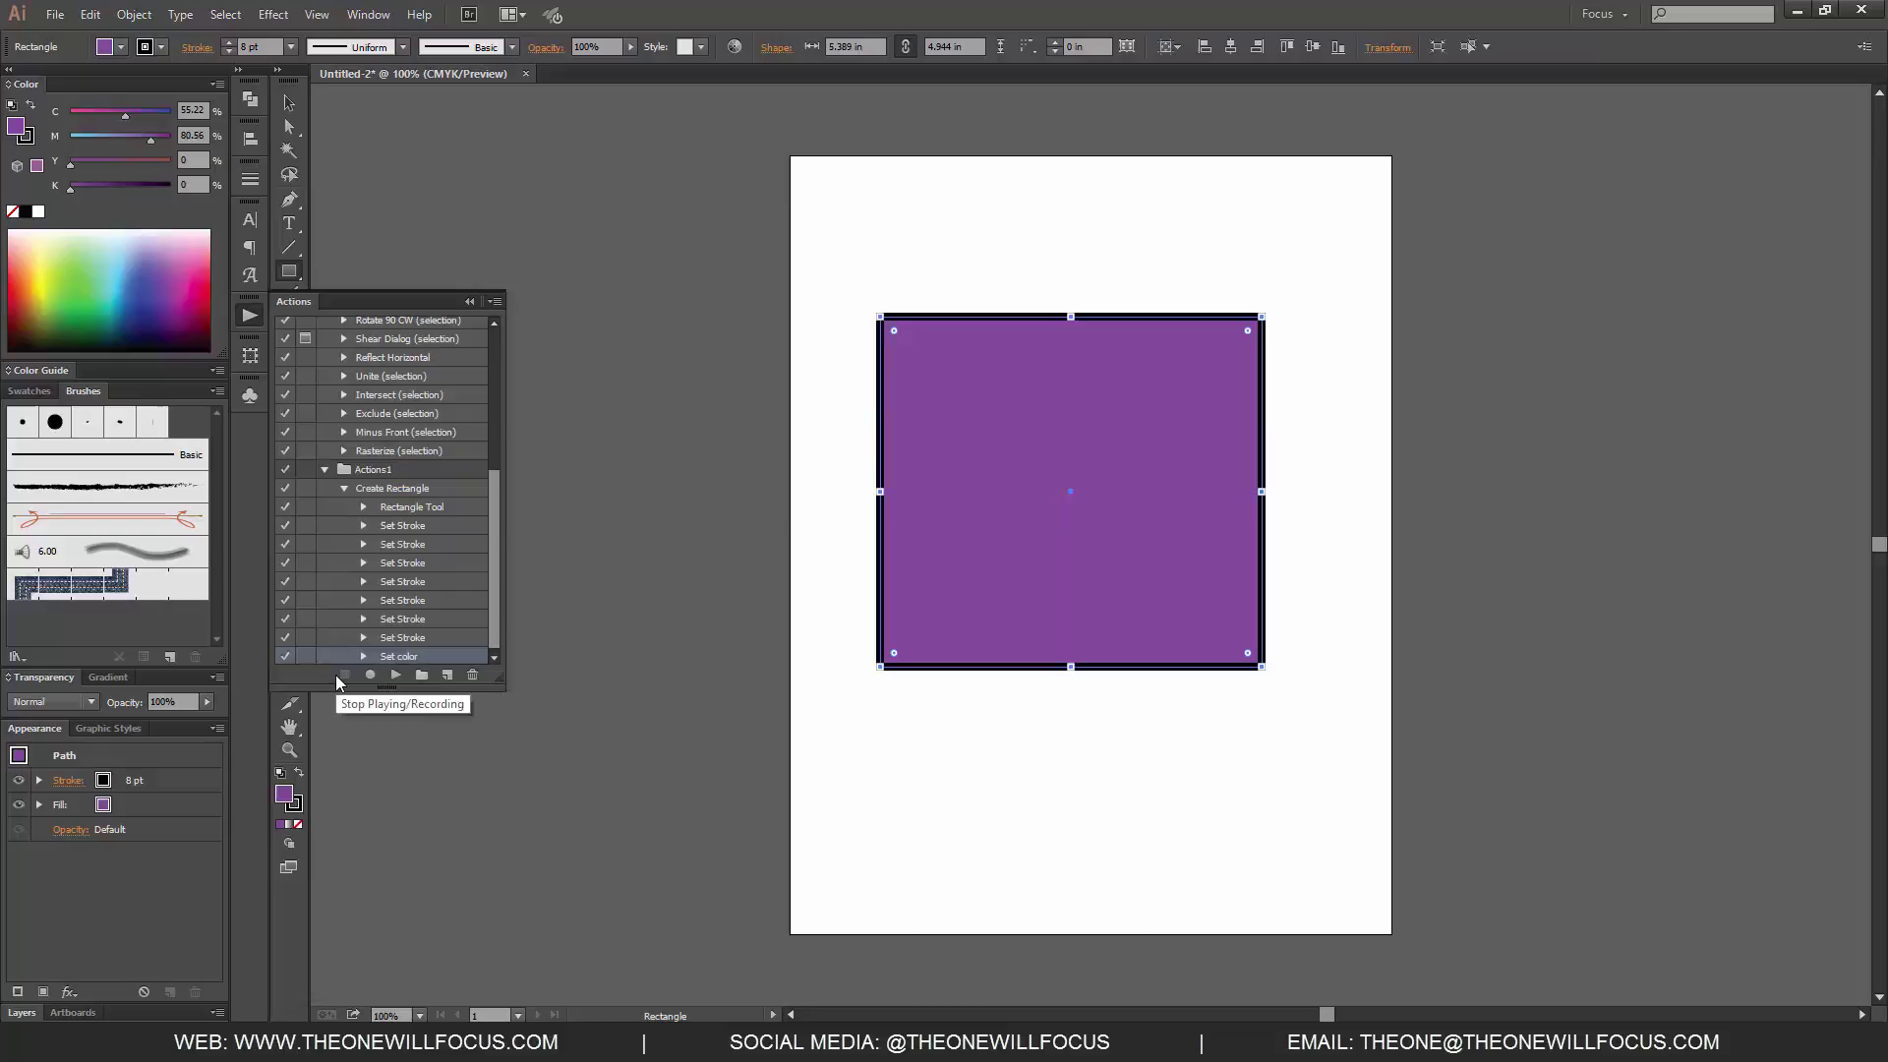
left_click(374, 470)
left_click(429, 495)
left_click_drag(493, 515, 499, 563)
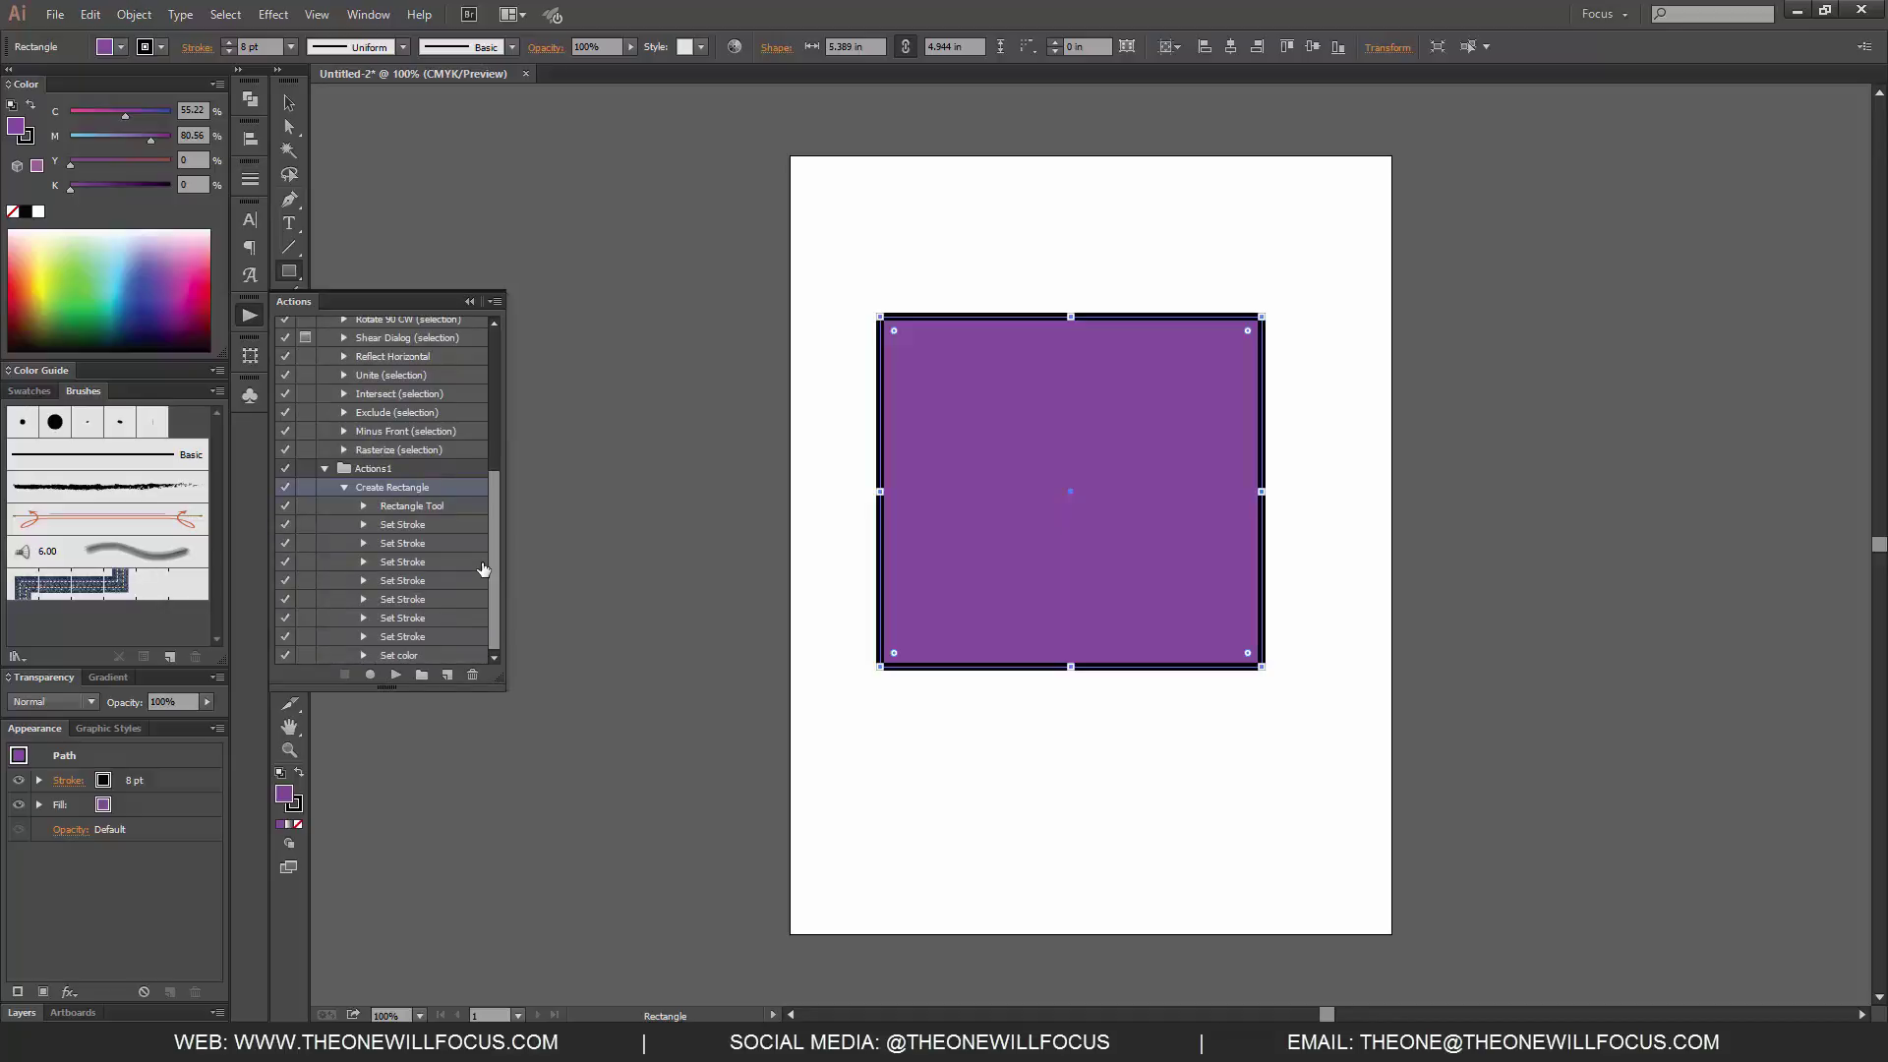
Delete the rectangle, replay Create Rectangle to redraw it, then deselect it
key("Delete")
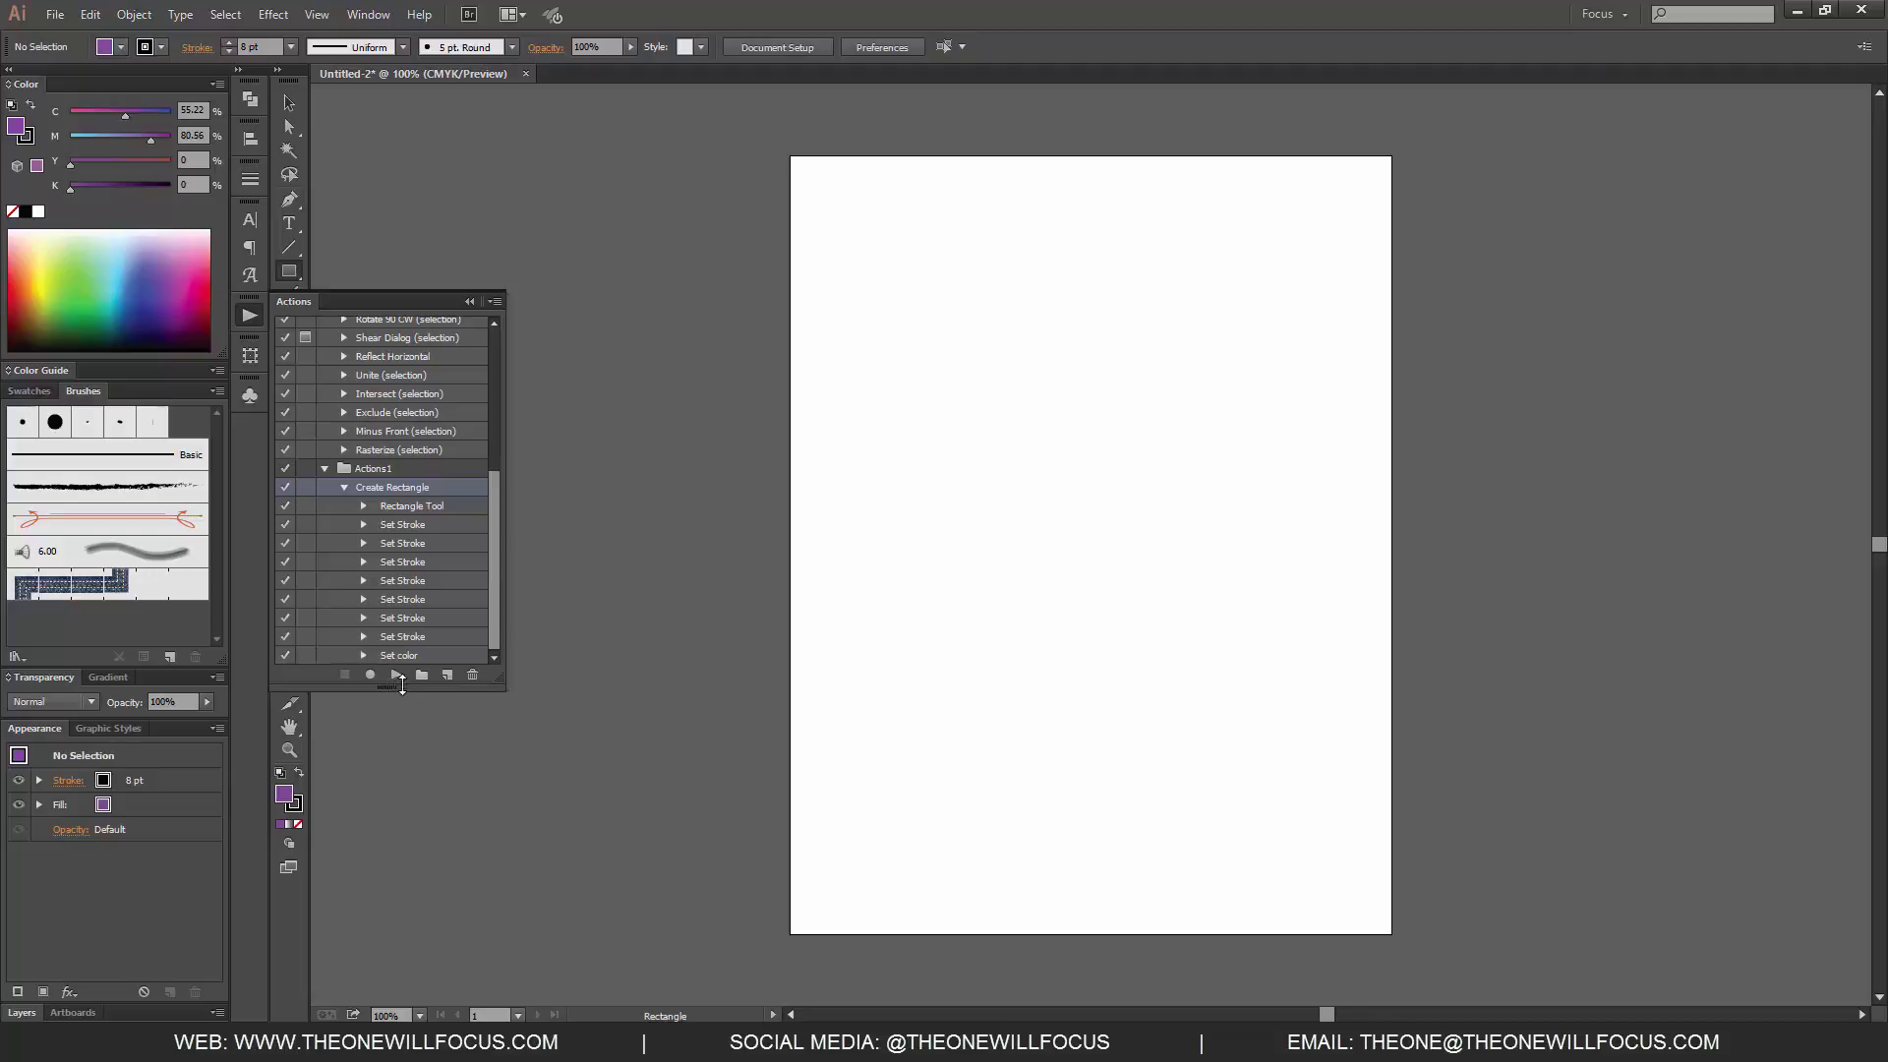
left_click(395, 674)
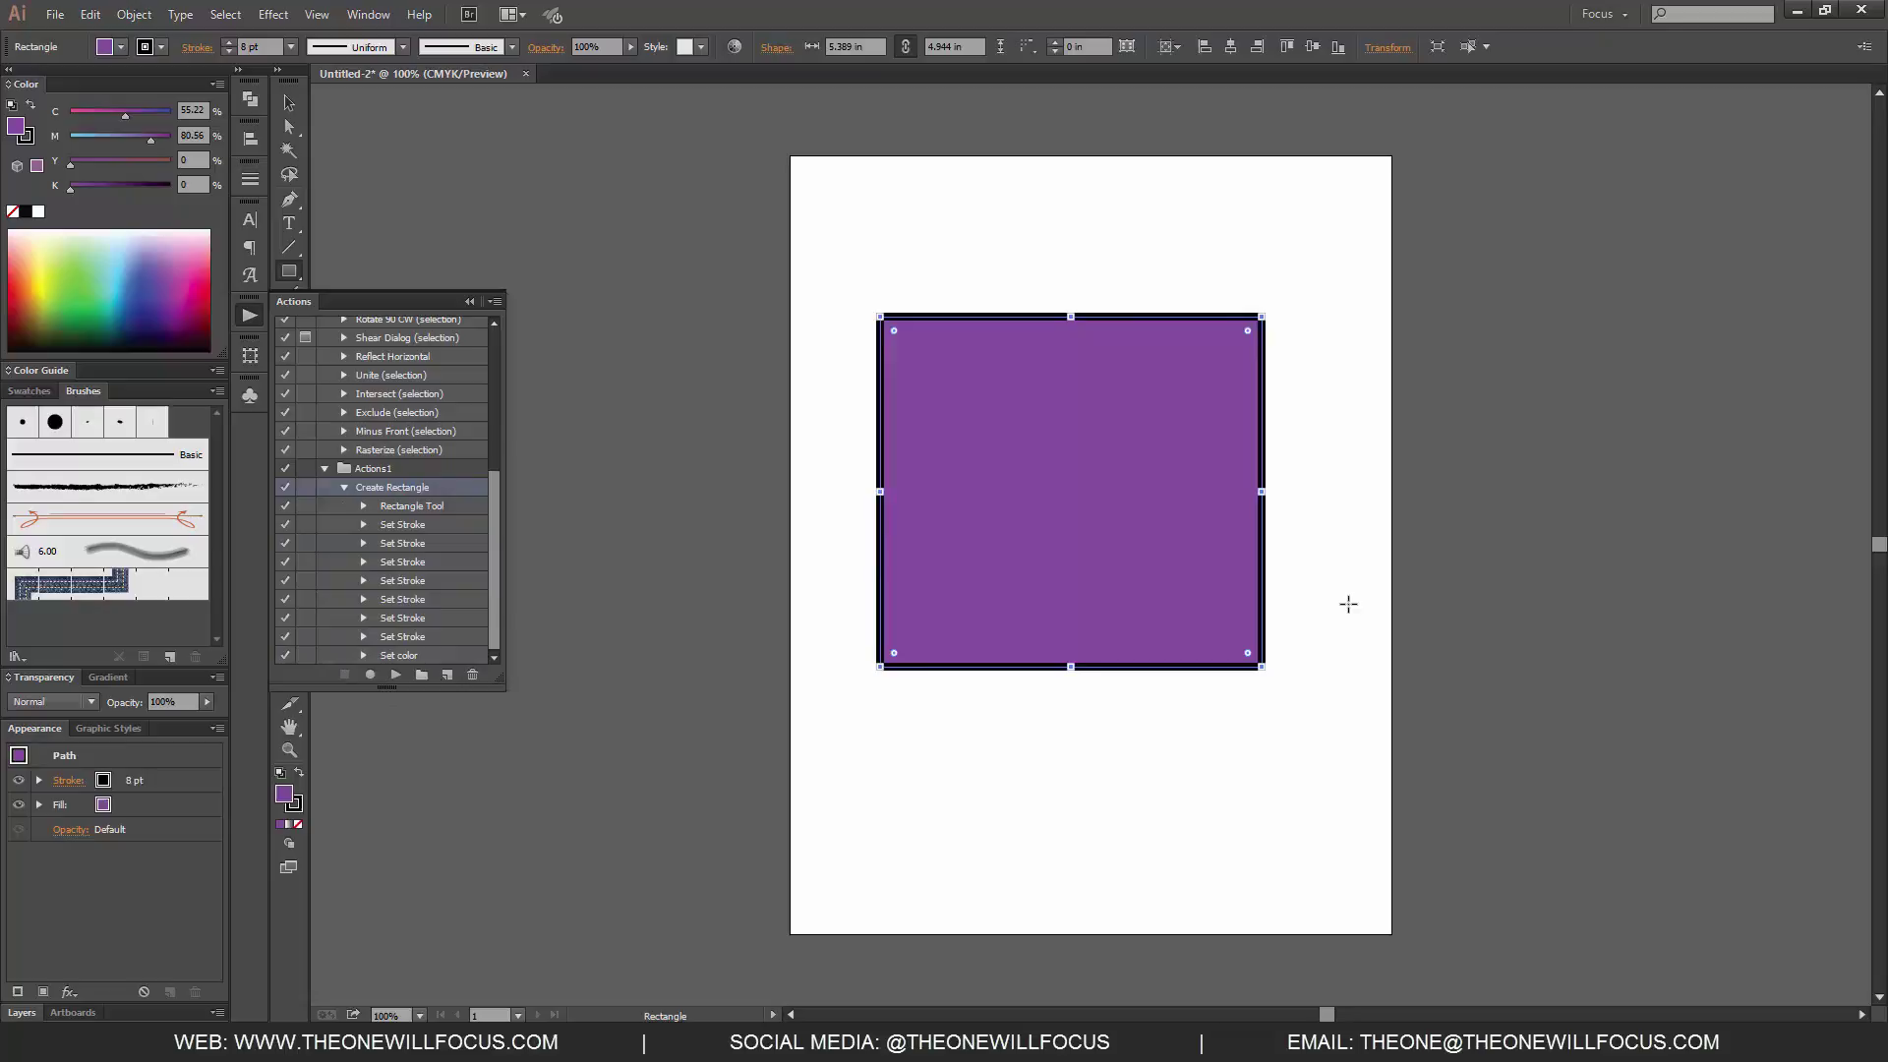
key("v")
left_click(1366, 663)
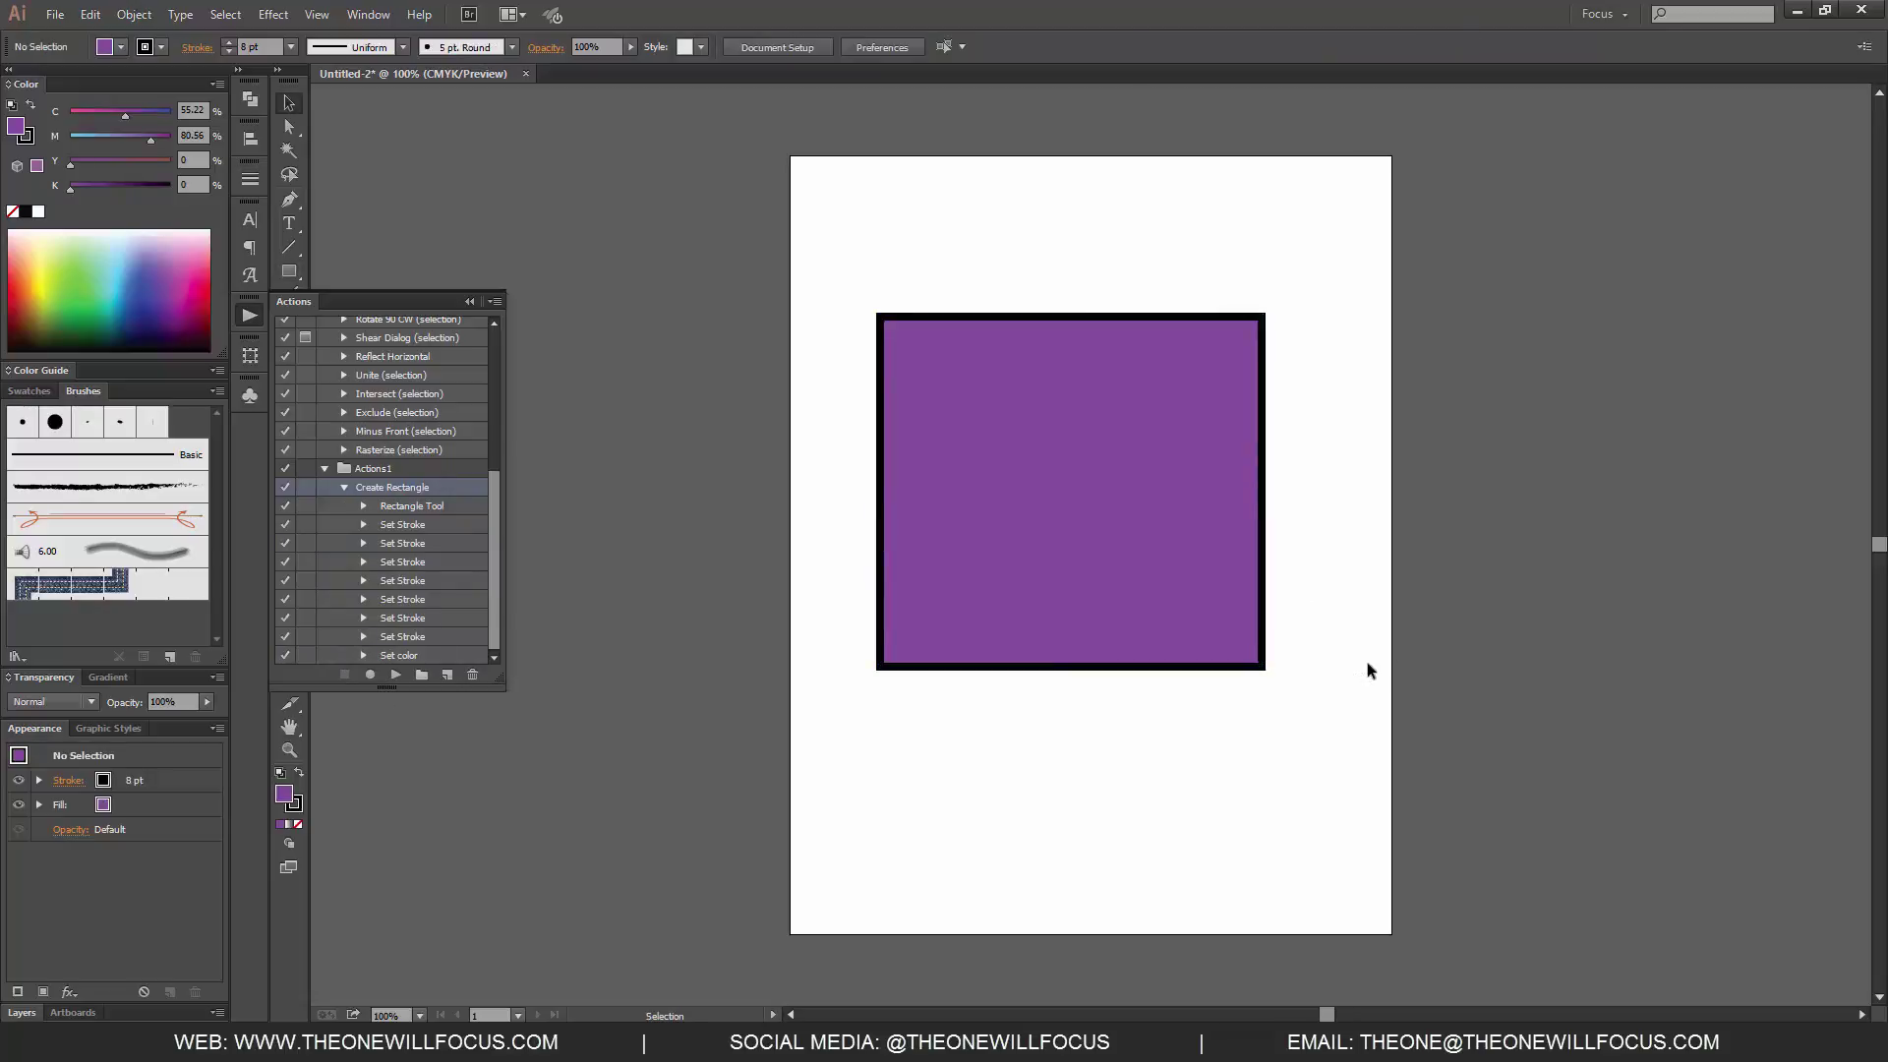